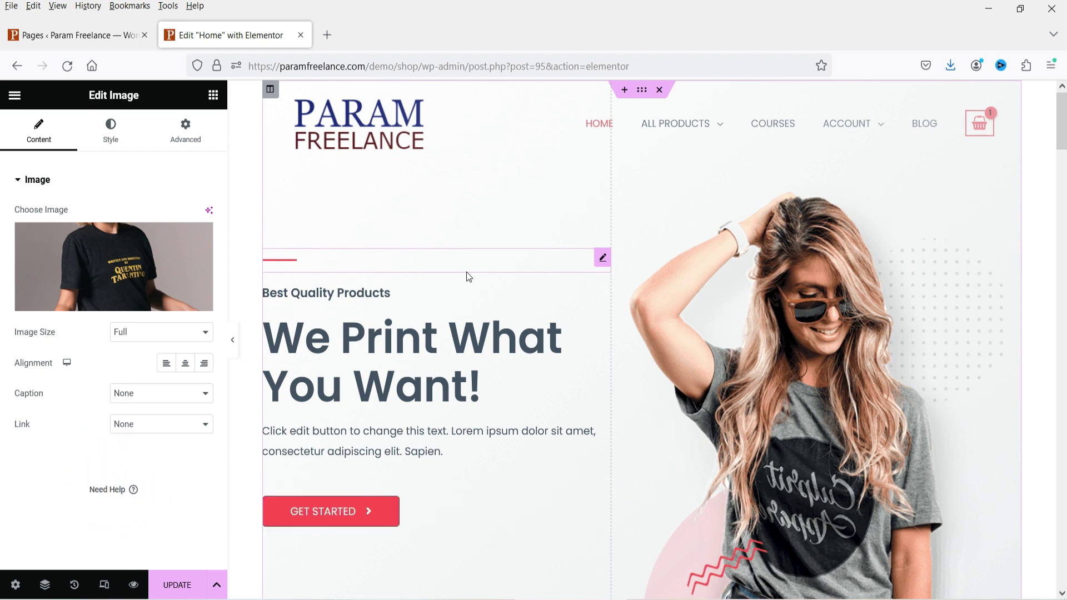
Scroll down the page toward the Design of the Week section
scroll(645, 231, down, 4)
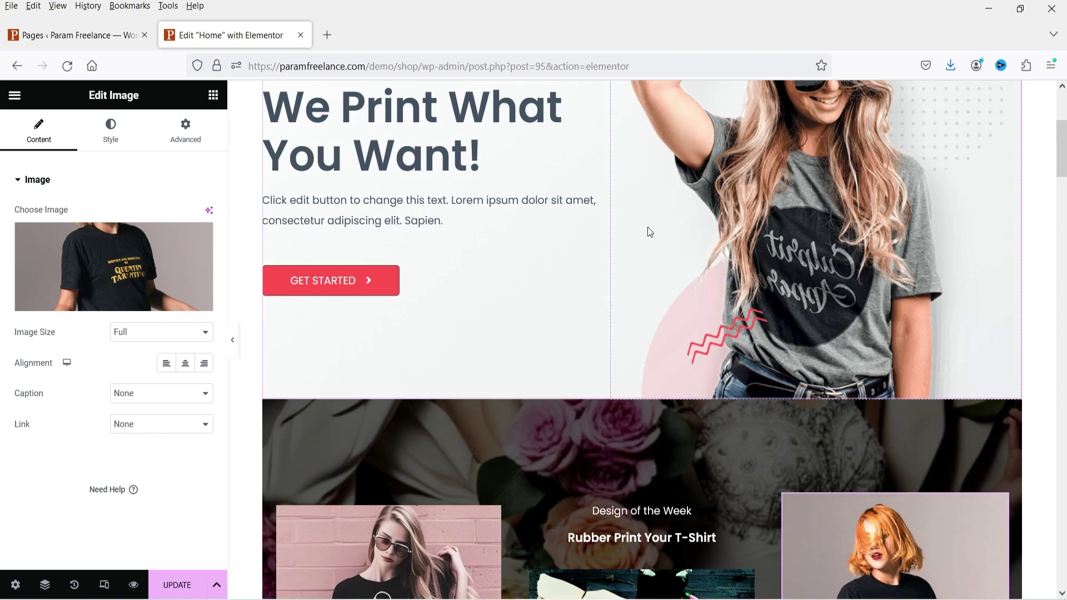
scroll(611, 231, down, 4)
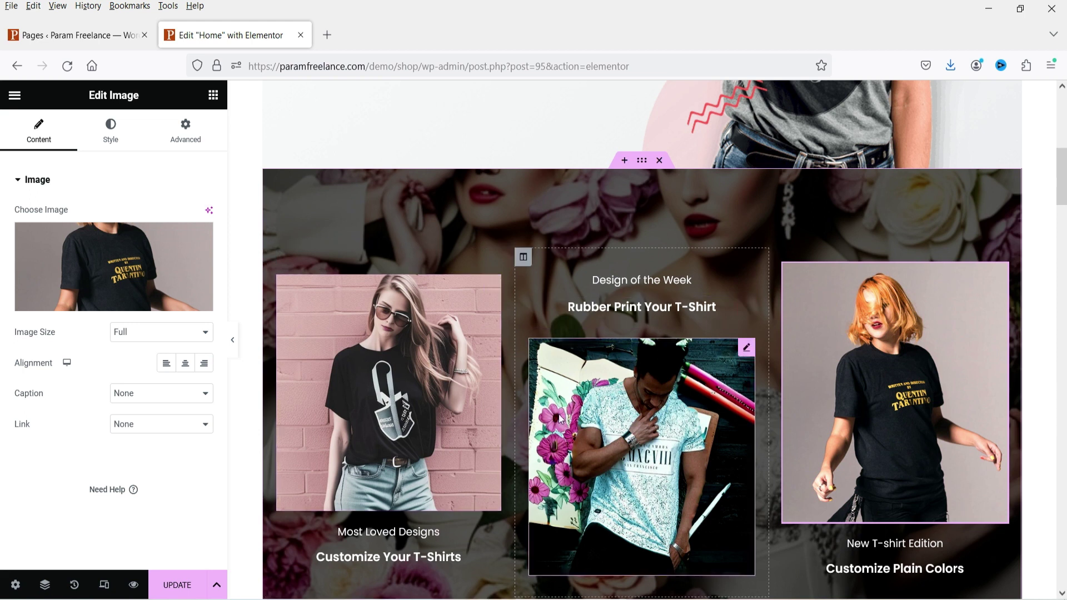
scroll(731, 363, down, 5)
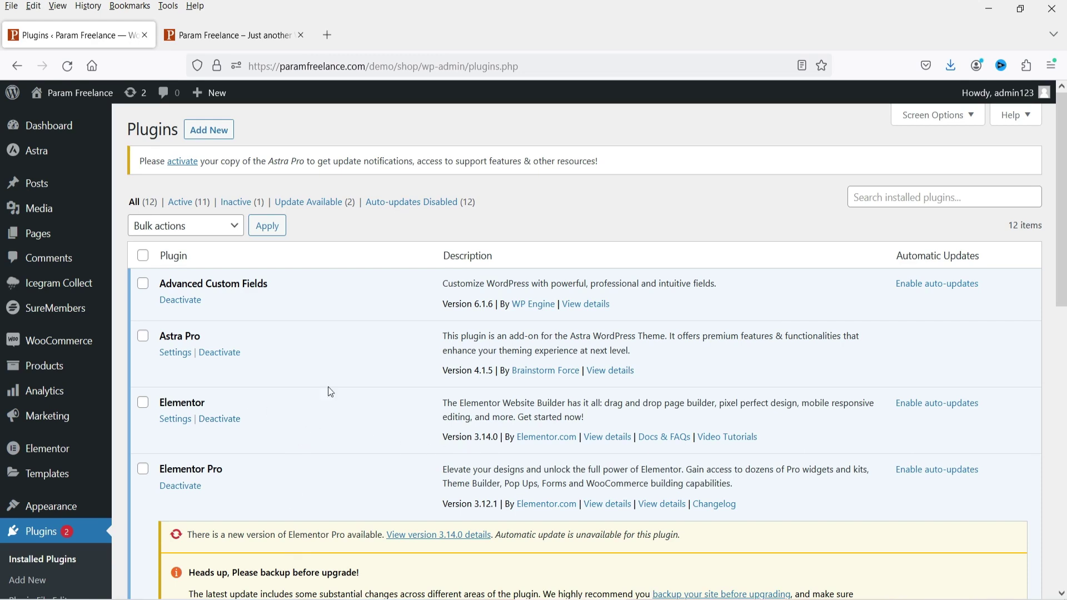
Open the Home page in the Elementor editor from the admin bar and scroll through it
scroll(304, 433, down, 3)
triple_click(239, 320)
click(291, 328)
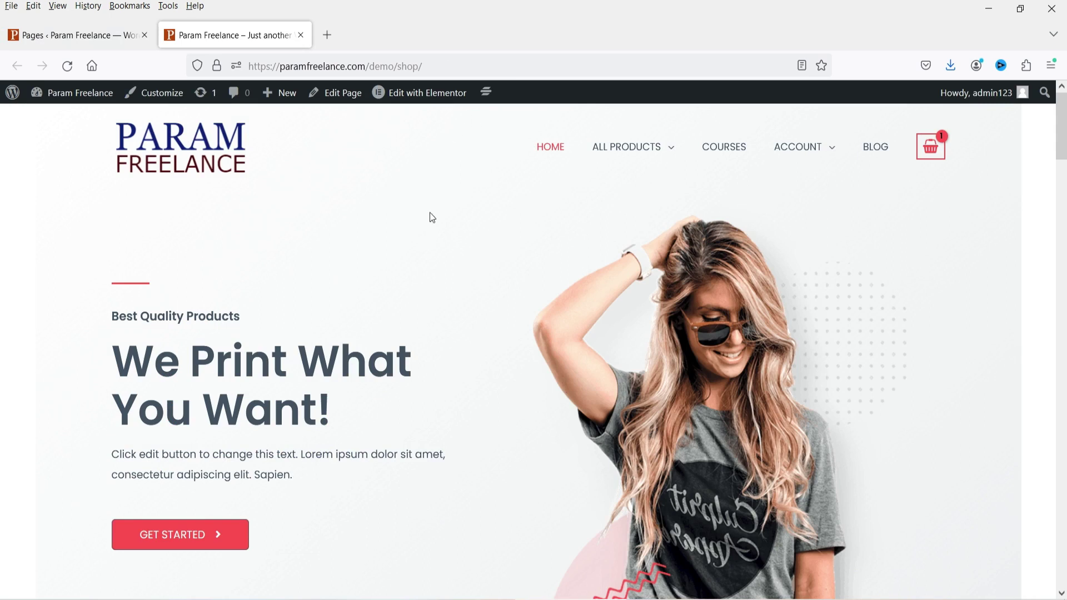
click(411, 93)
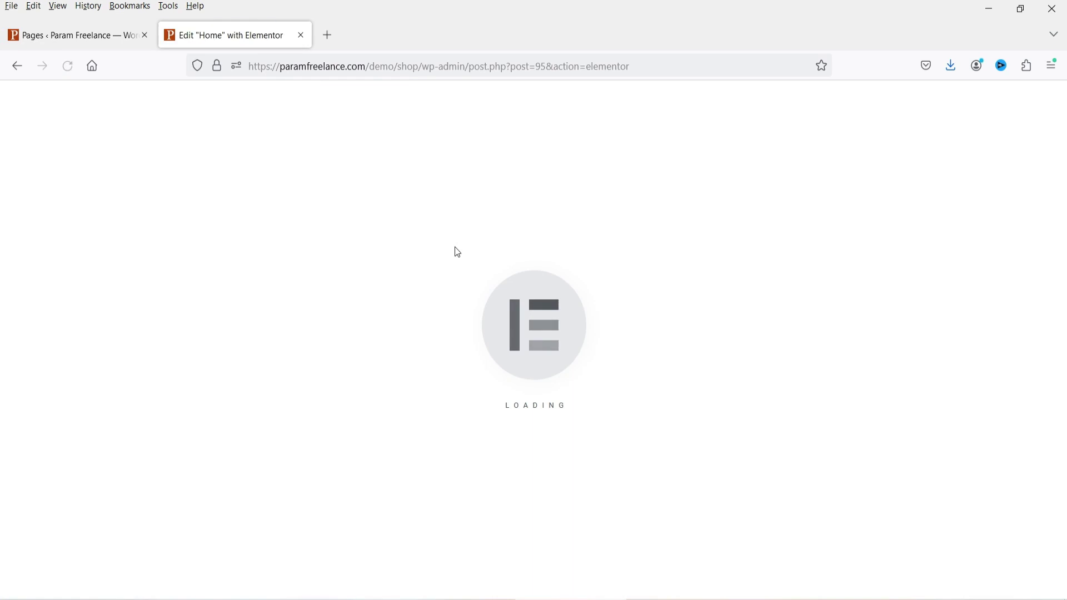
scroll(684, 341, down, 10)
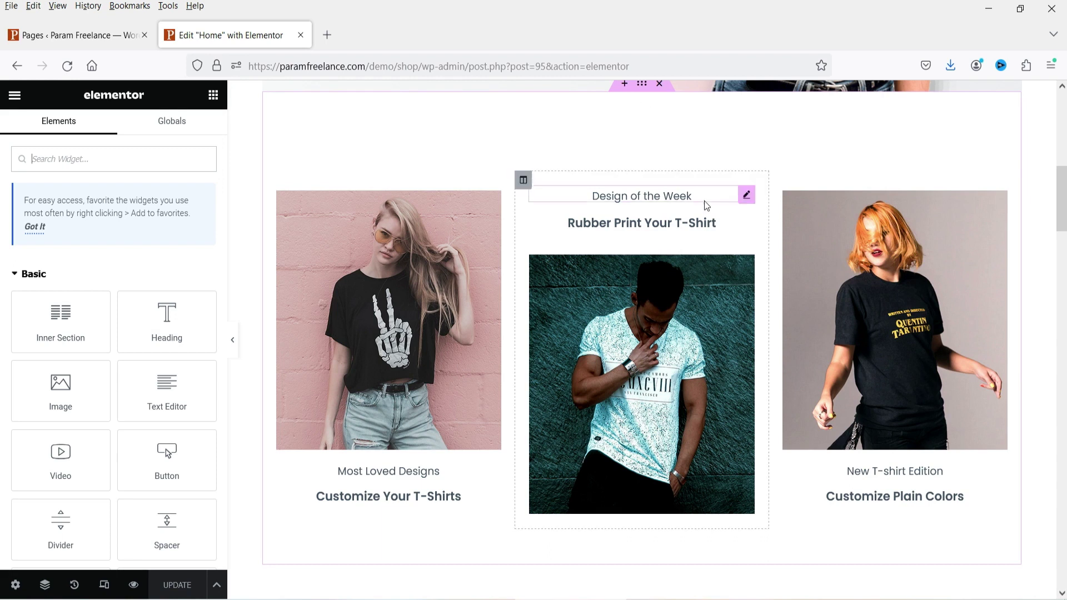
Set the T-shirt designs section's background to Classic and launch the AI image generator
scroll(705, 204, up, 2)
click(641, 164)
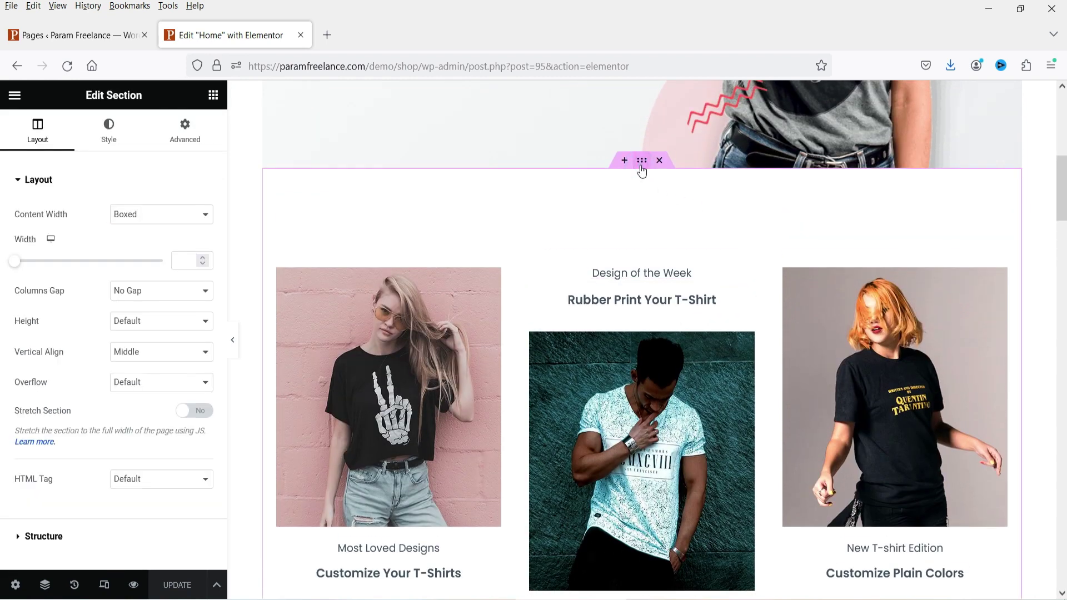
click(109, 129)
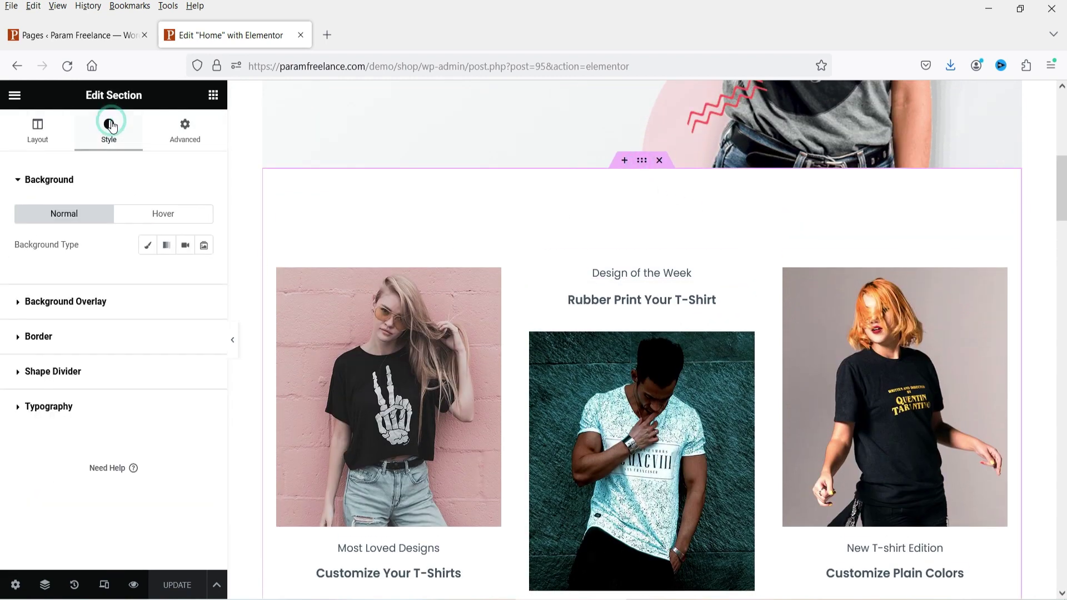
click(147, 246)
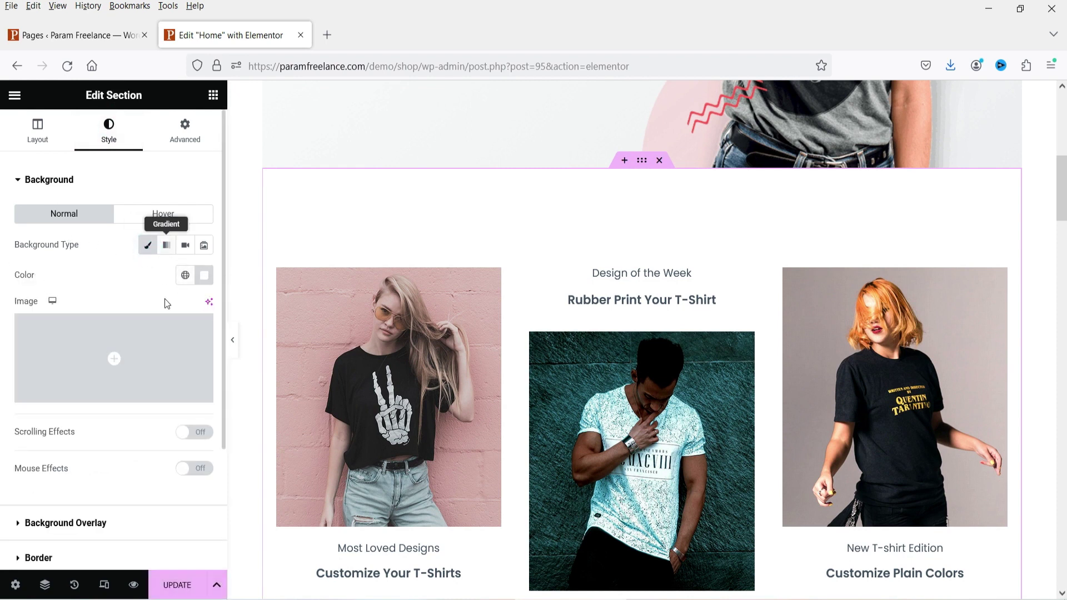
click(208, 303)
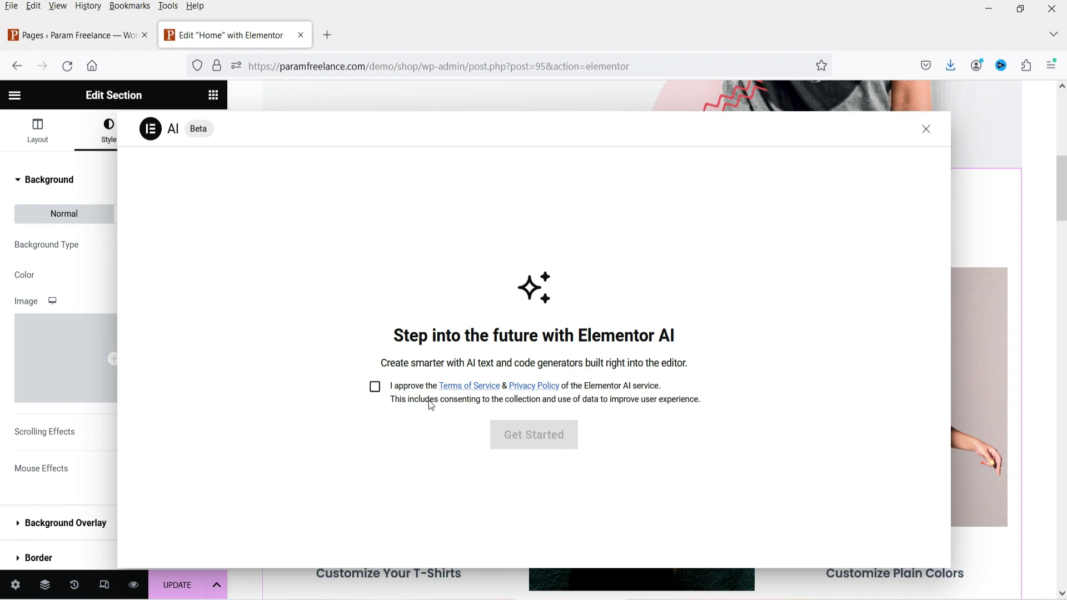
Accept the Elementor AI terms and enter a fashion-industry background image prompt
click(373, 388)
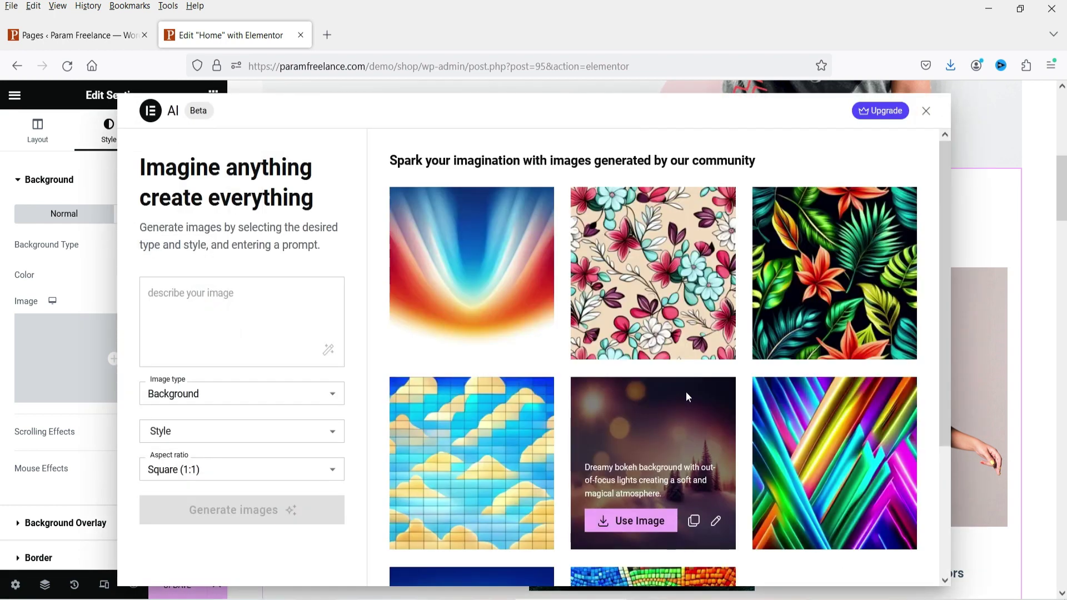
click(258, 310)
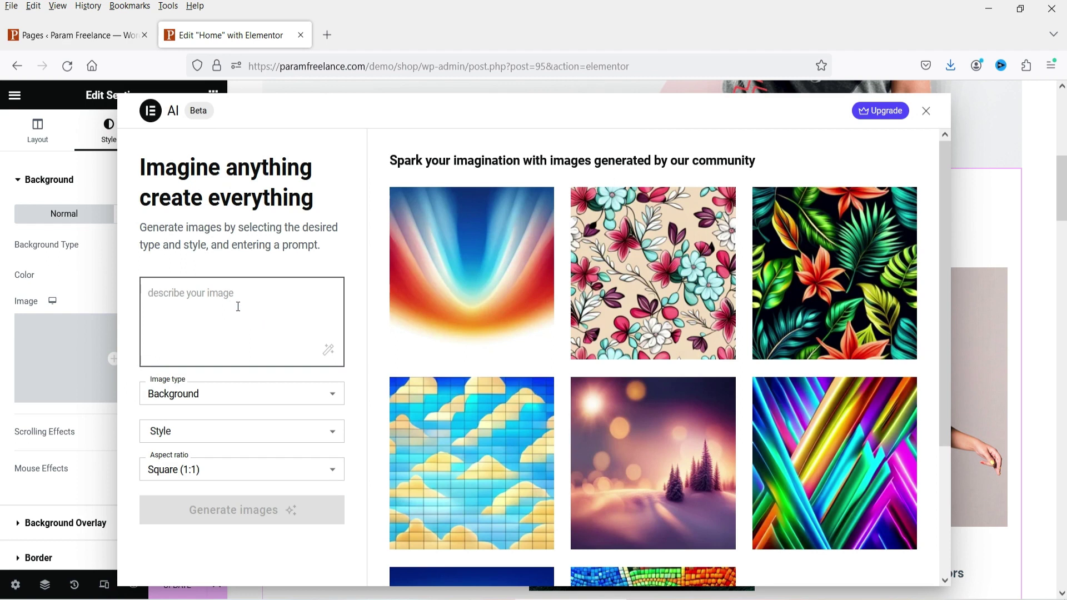
text(I need background image for this sectio)
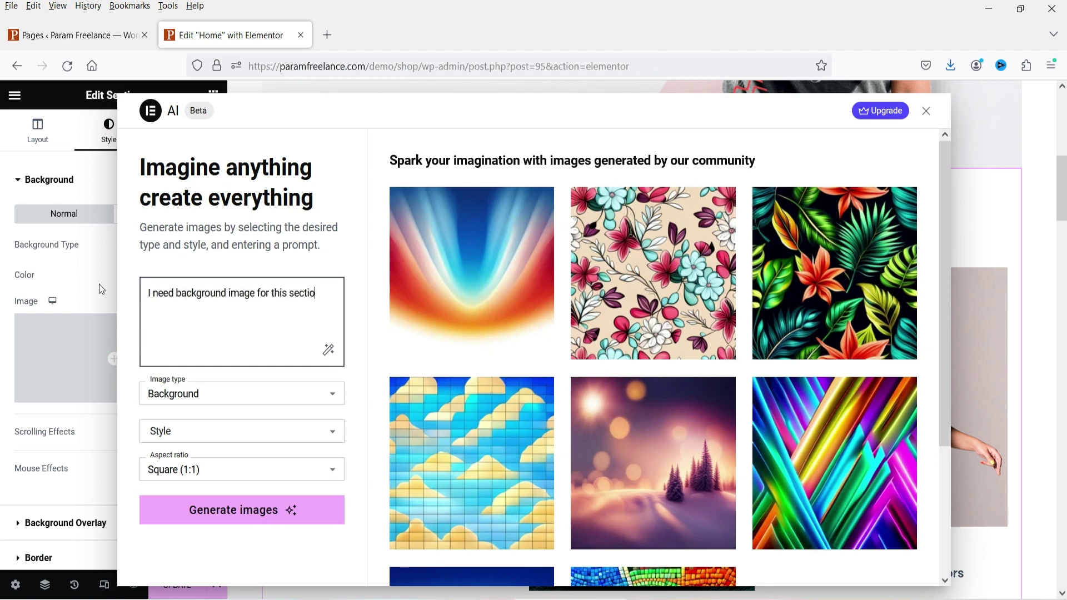
text(n. The image must be related to fashion industry.)
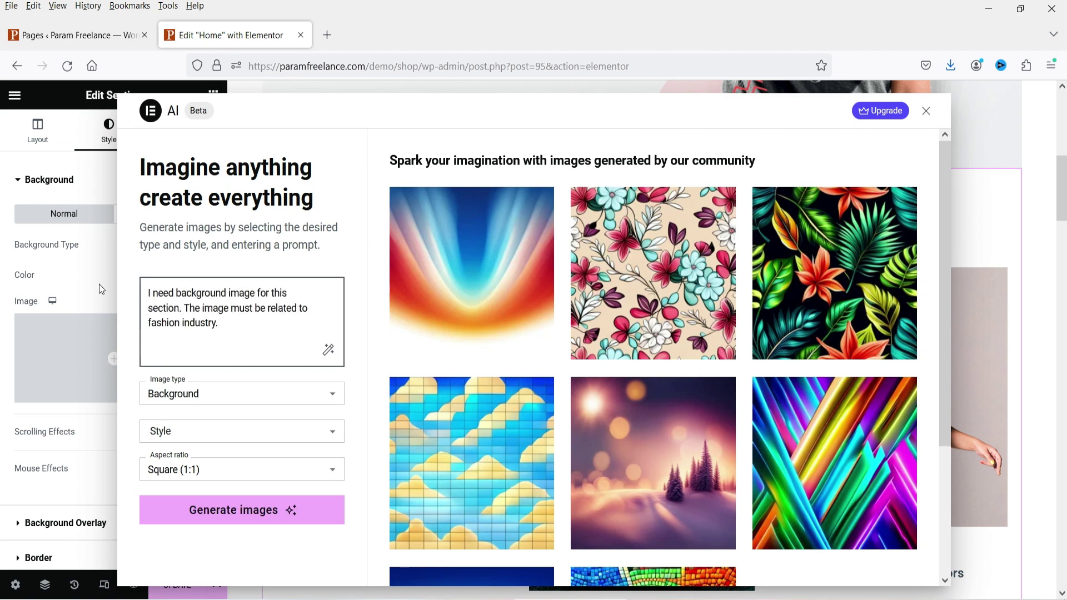
Generate Background-type images in Floral style at Landscape (16:9) aspect ratio
click(213, 395)
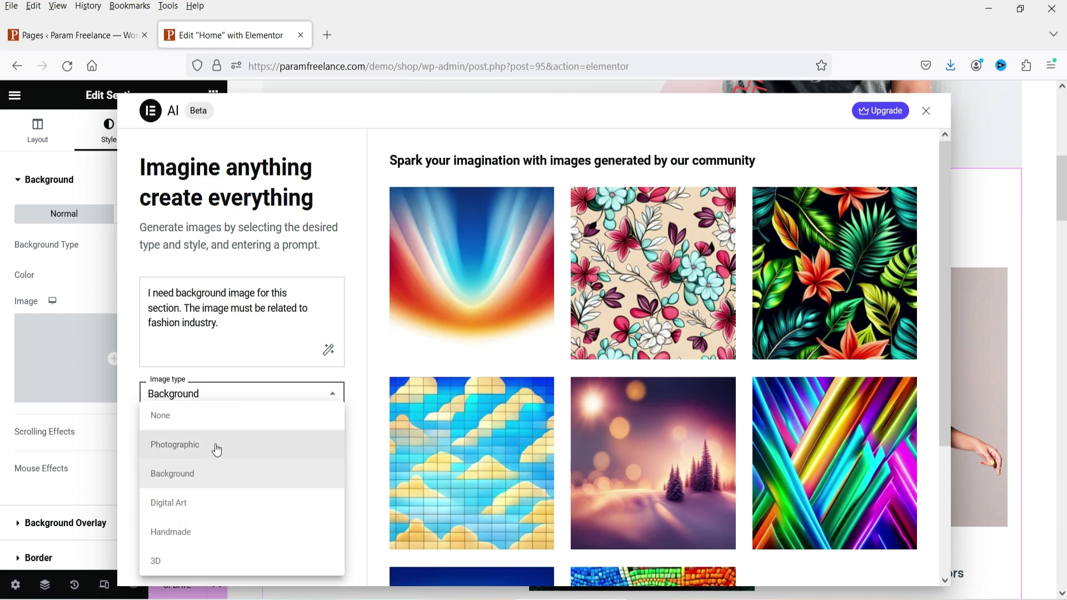
click(204, 478)
click(211, 433)
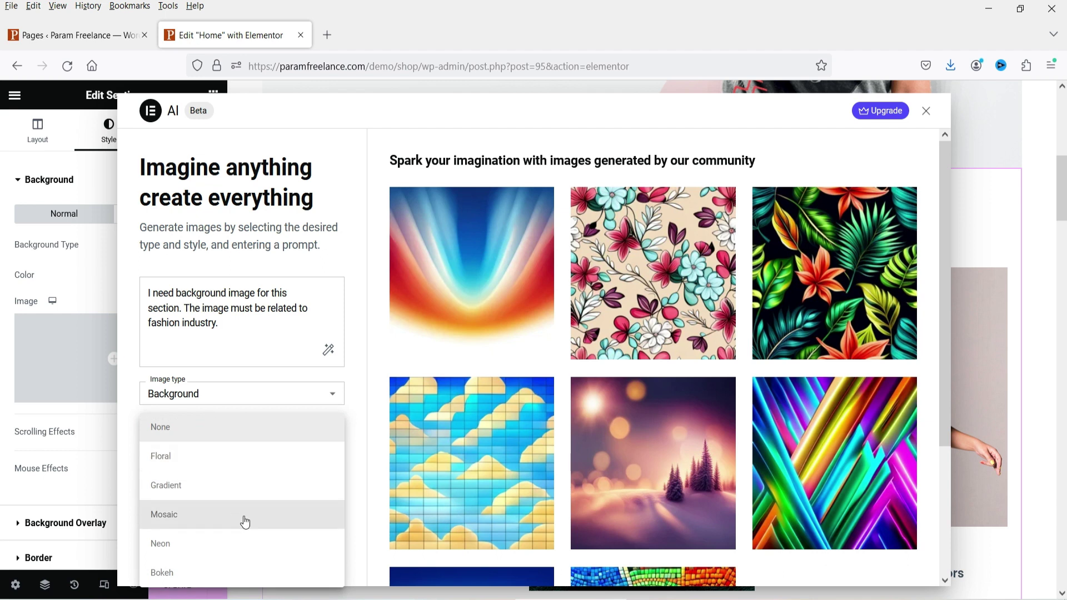
click(210, 461)
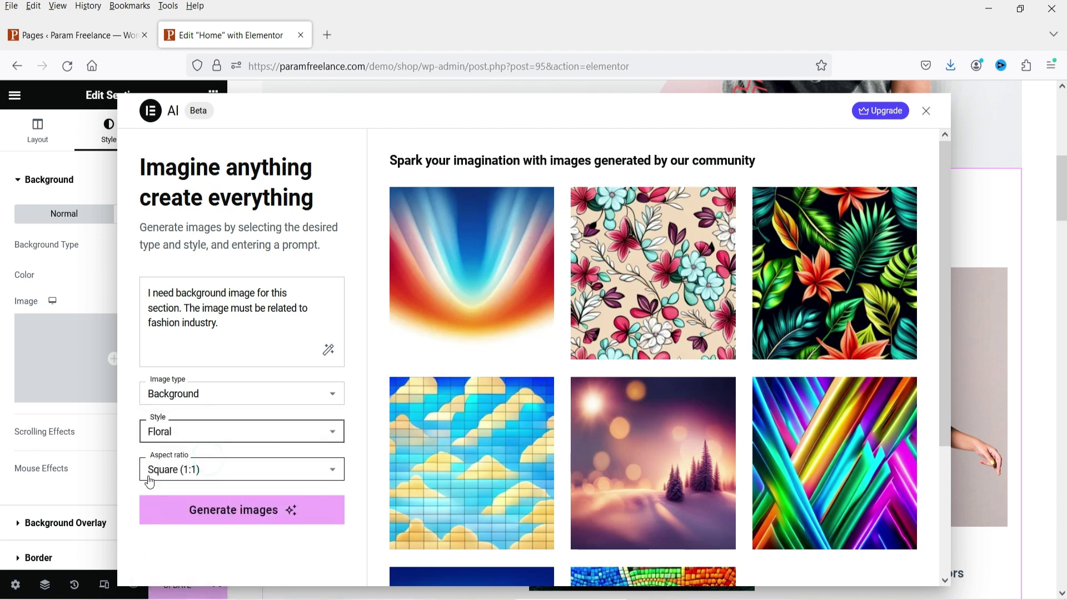
click(230, 475)
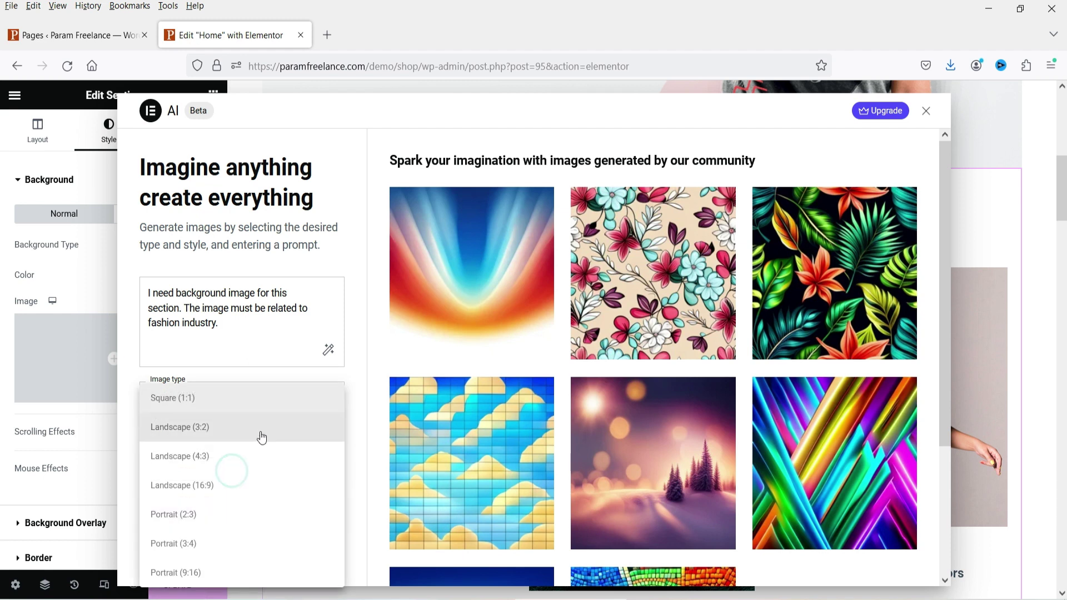
click(248, 491)
click(239, 516)
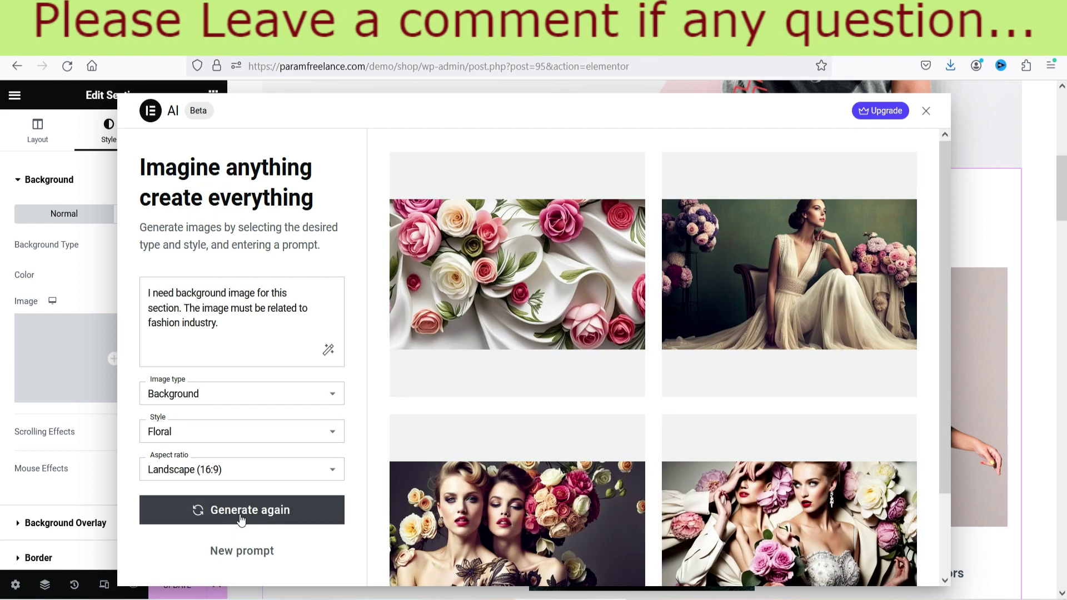
Apply the fourth generated floral image as the section background
mouse_move(822, 369)
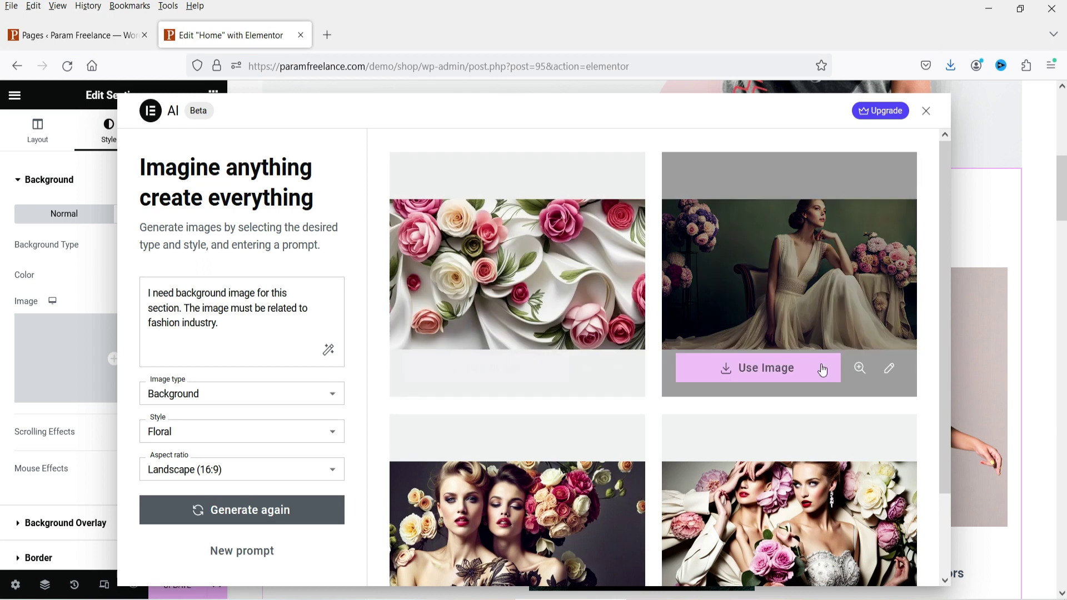
scroll(850, 377, down, 2)
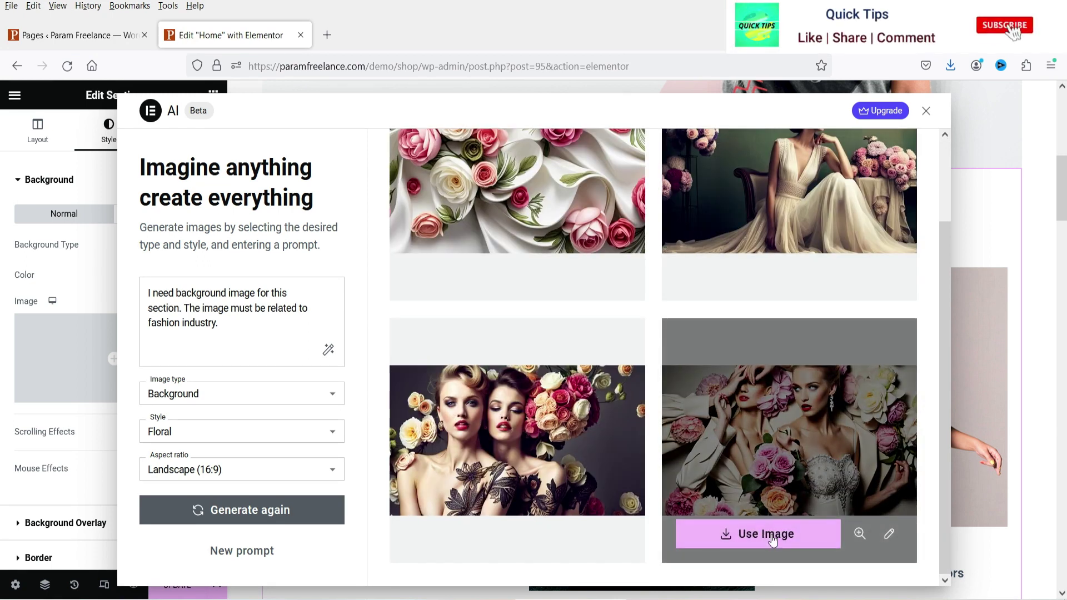
click(771, 535)
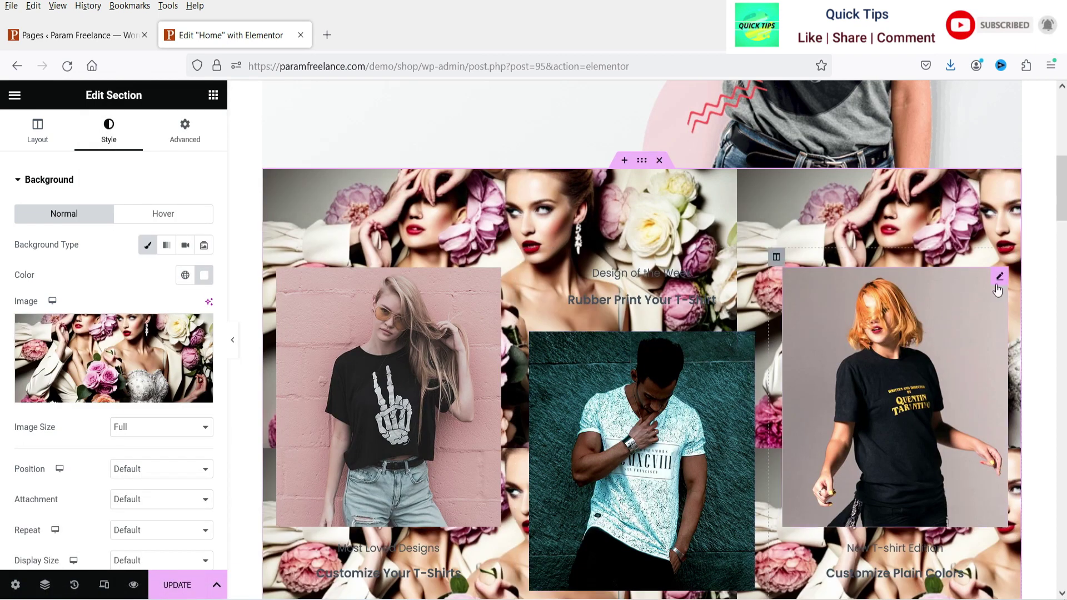
Set the background image to center position, fixed attachment, no-repeat and cover size
scroll(37, 410, down, 3)
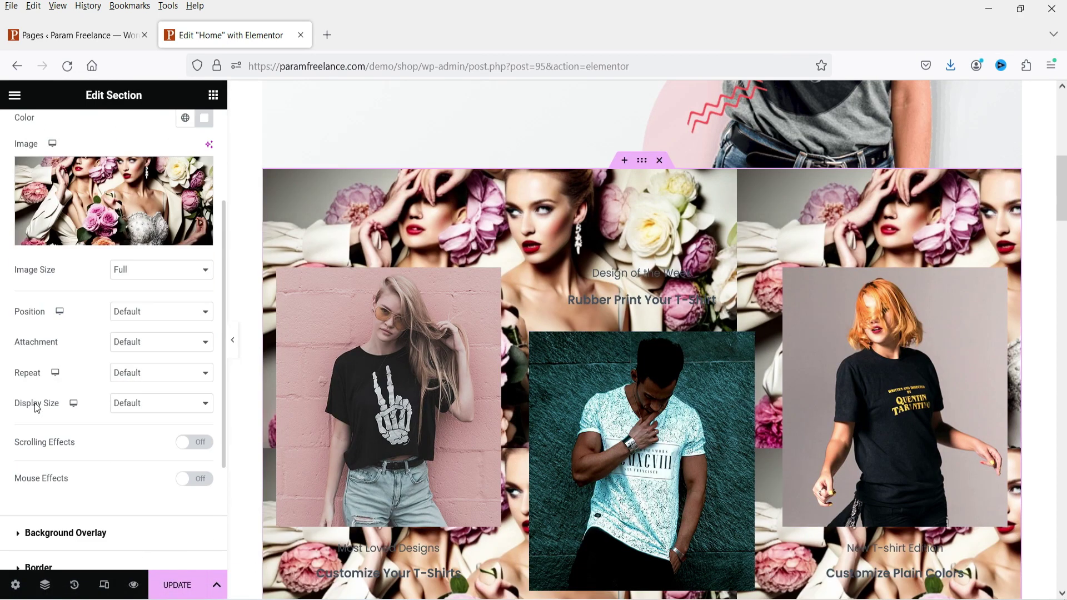
click(145, 311)
click(158, 356)
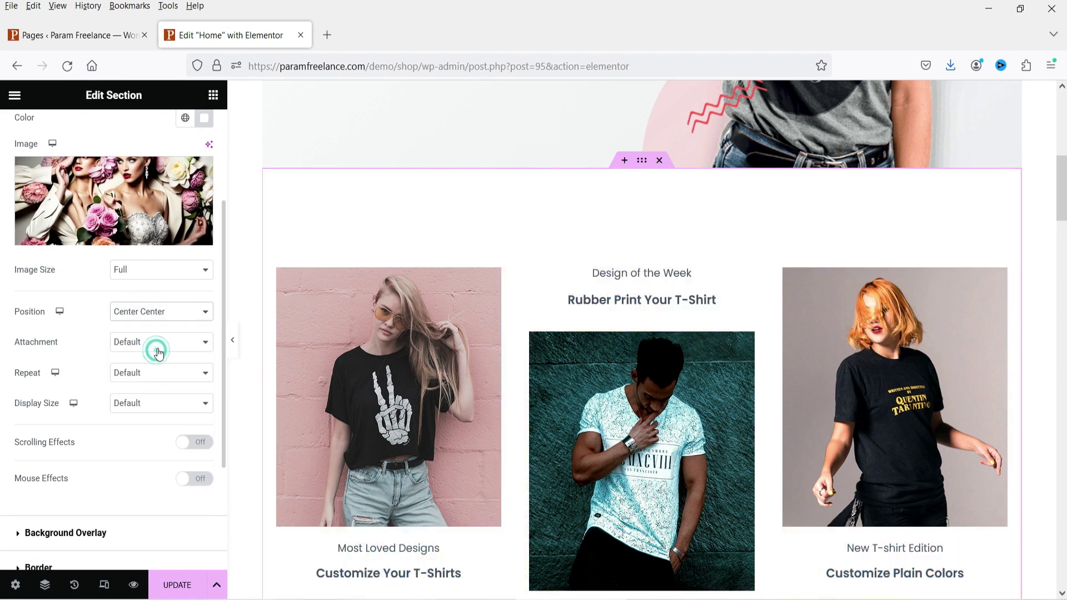
click(158, 344)
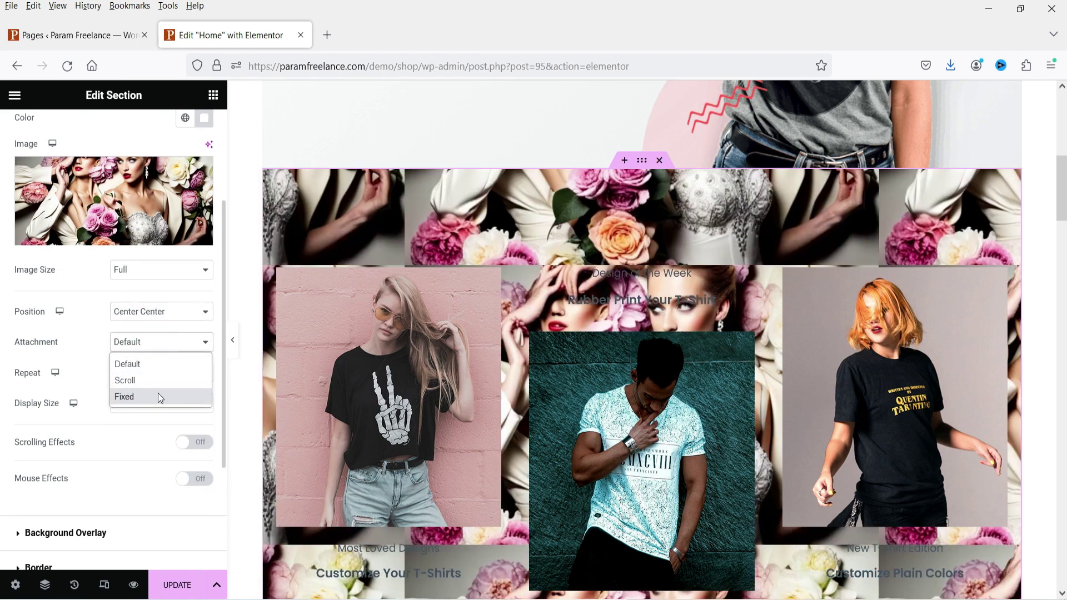
click(157, 395)
click(160, 395)
click(159, 431)
click(157, 425)
click(153, 480)
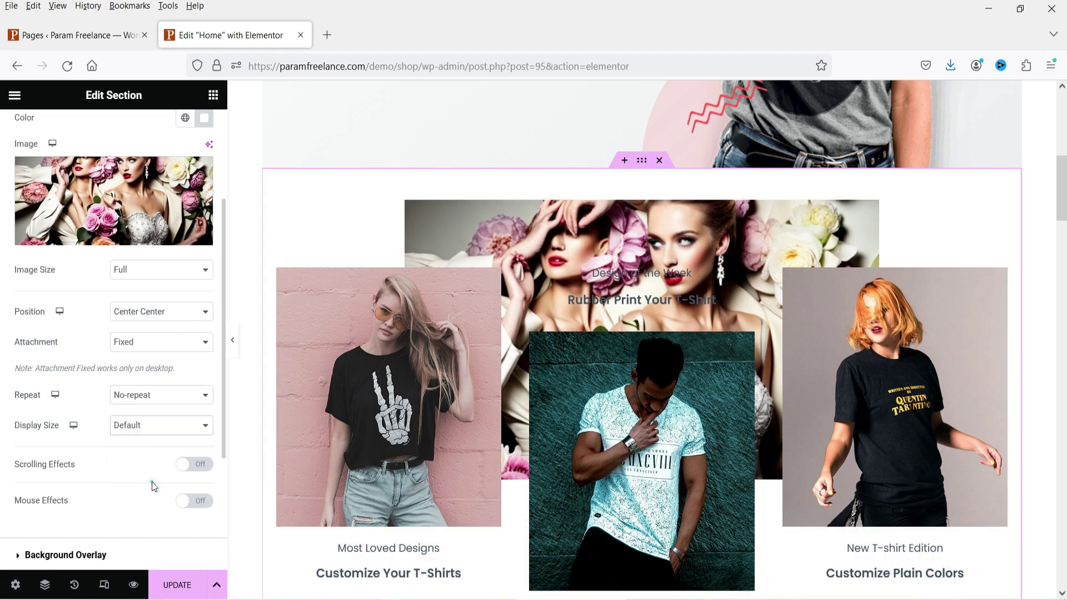
Add a Classic black background overlay (Saved Color #7) at about 0.65 opacity
scroll(667, 344, up, 2)
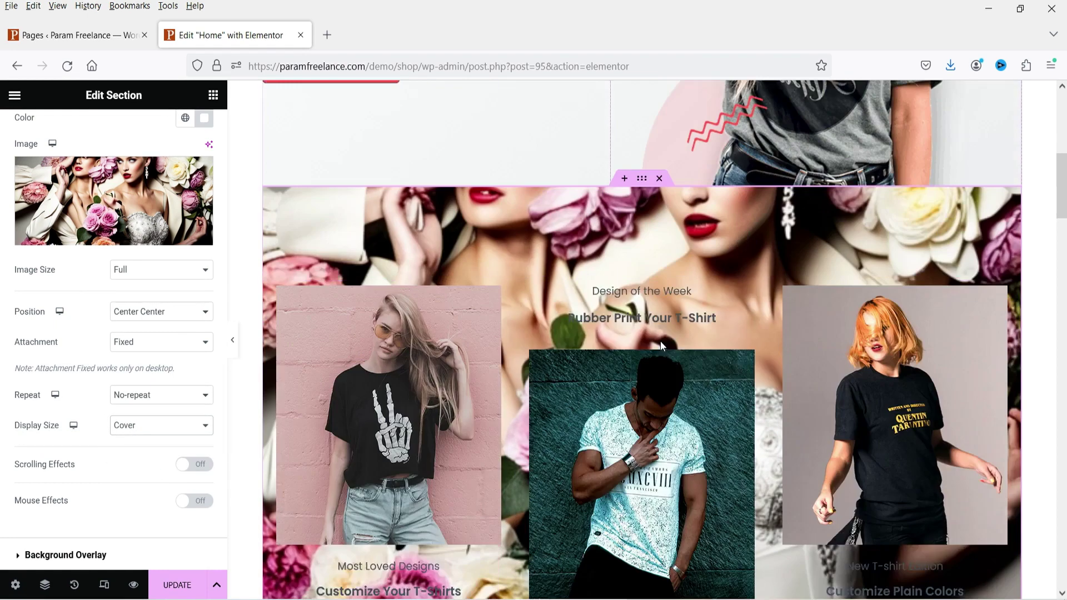
scroll(658, 341, down, 8)
scroll(654, 346, up, 2)
scroll(653, 350, up, 4)
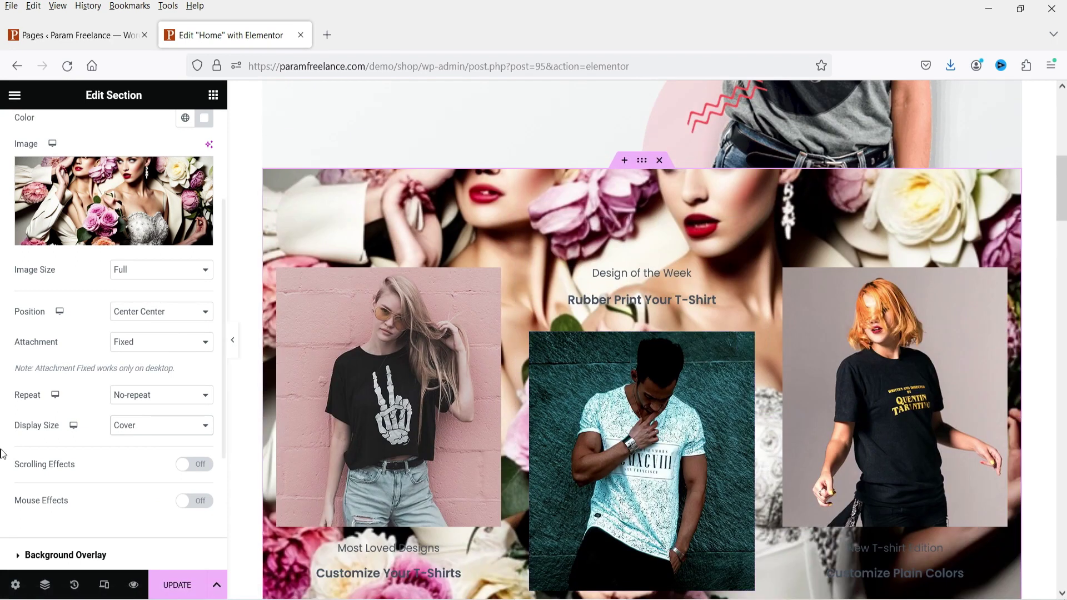
scroll(144, 438, down, 3)
click(74, 406)
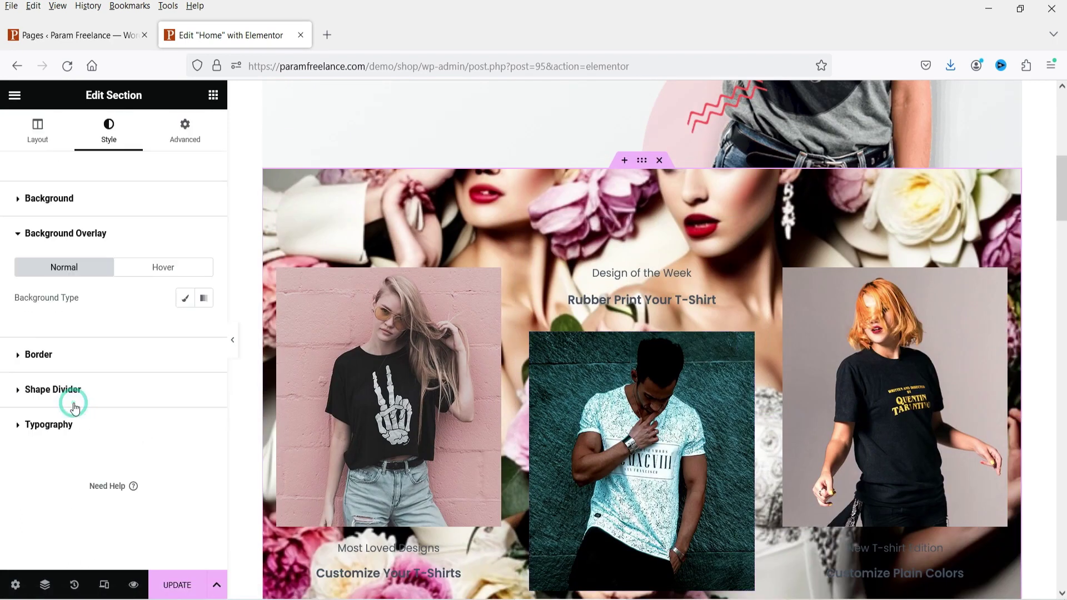
click(186, 299)
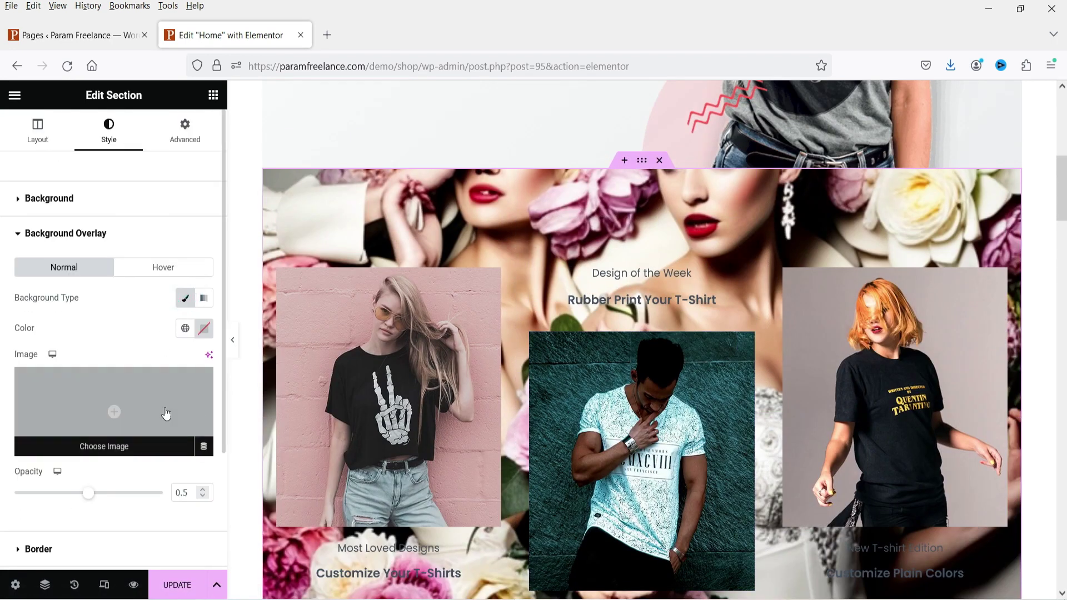
click(185, 328)
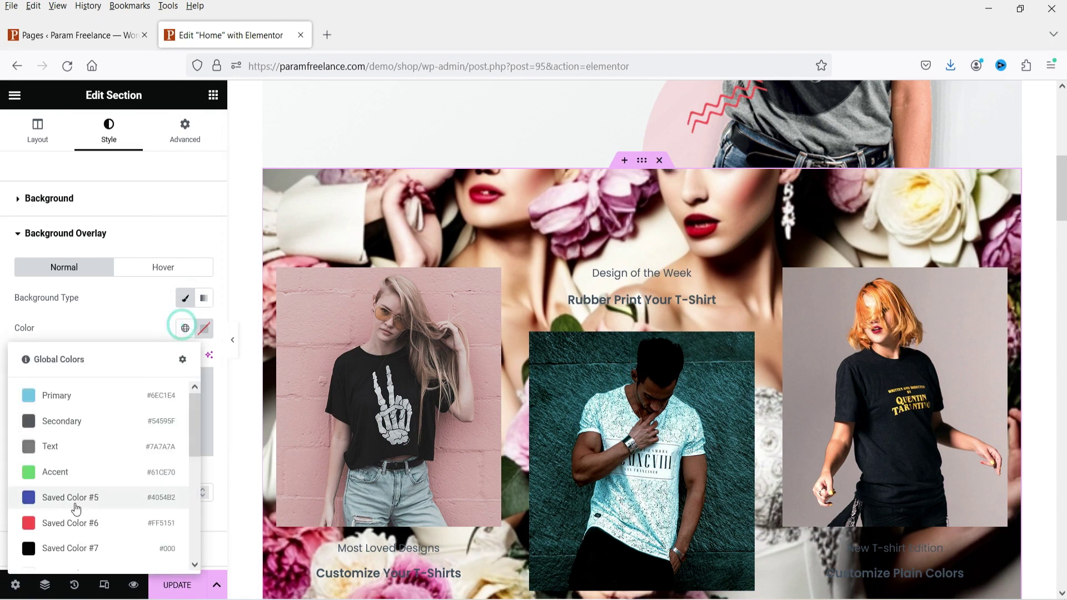
click(72, 548)
drag(88, 492, 111, 499)
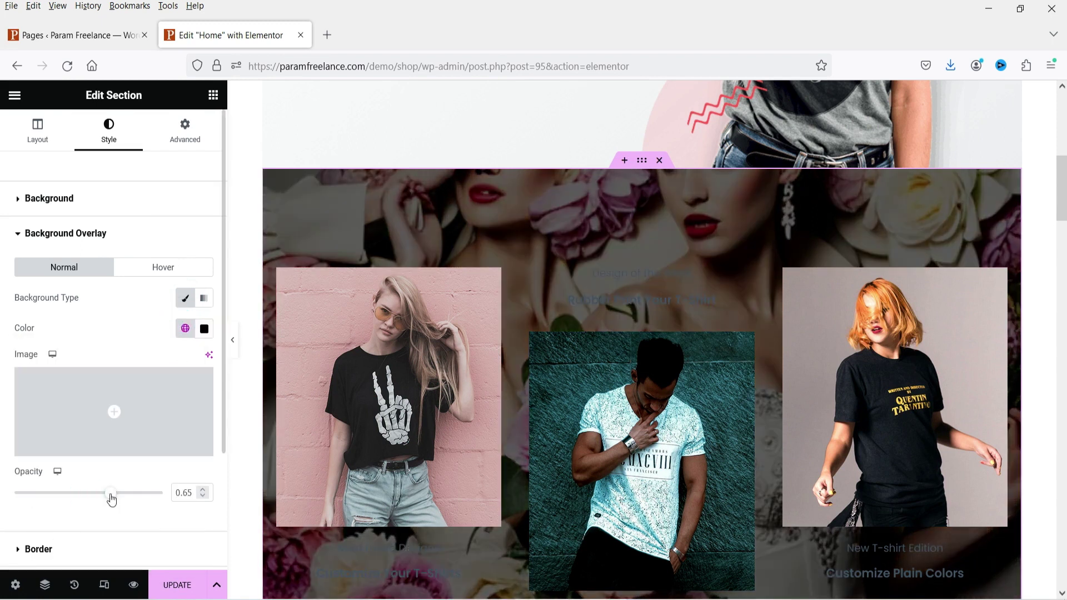
scroll(183, 384, down, 3)
scroll(667, 311, down, 3)
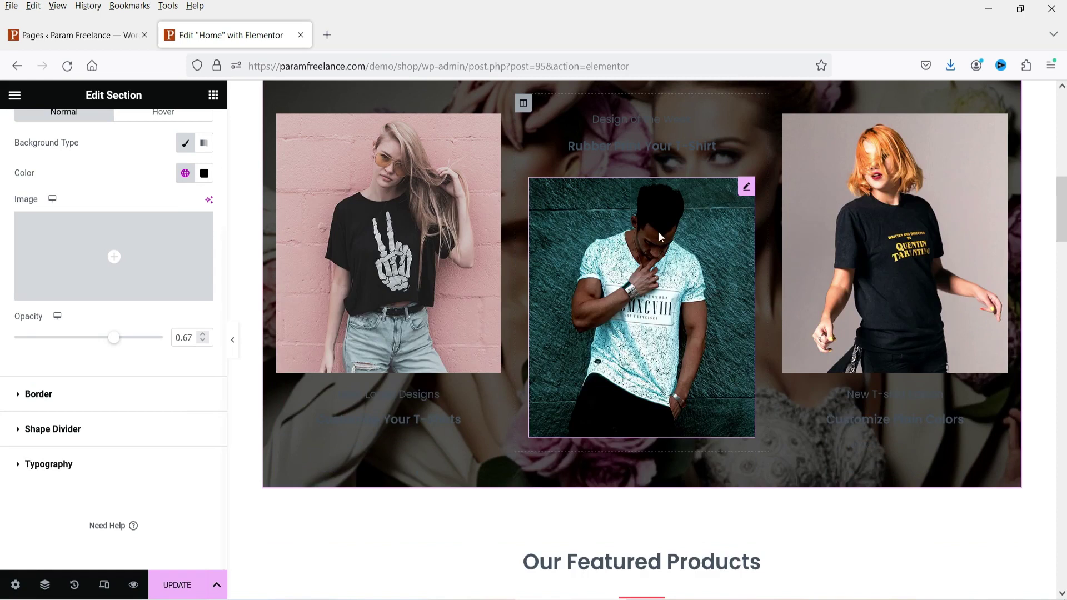
click(65, 463)
Make the section's heading and text colours white and its link colour green
click(185, 372)
click(59, 305)
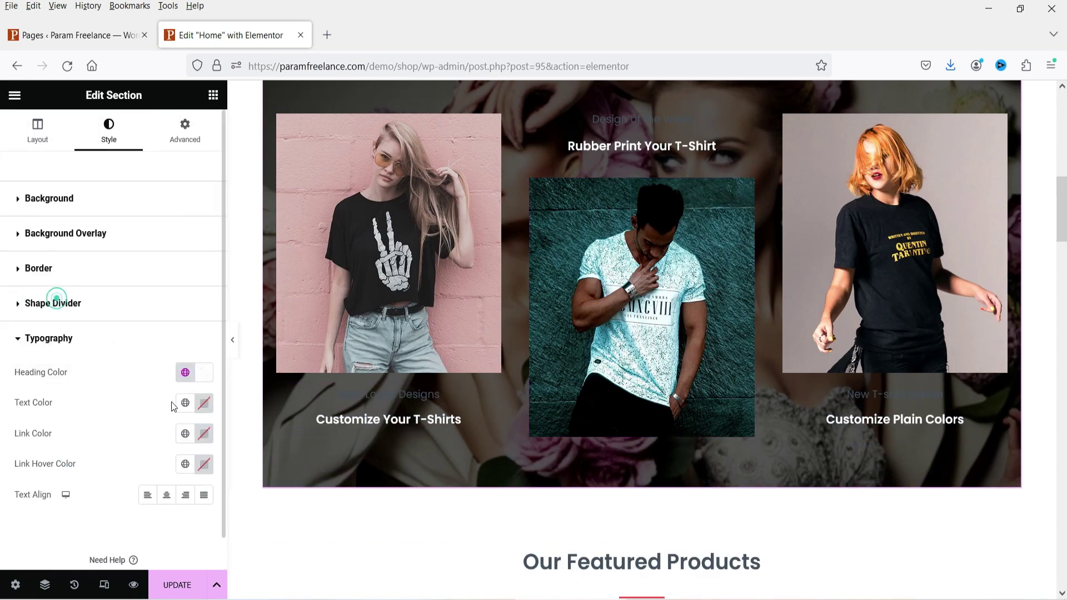
click(185, 407)
scroll(63, 336, down, 5)
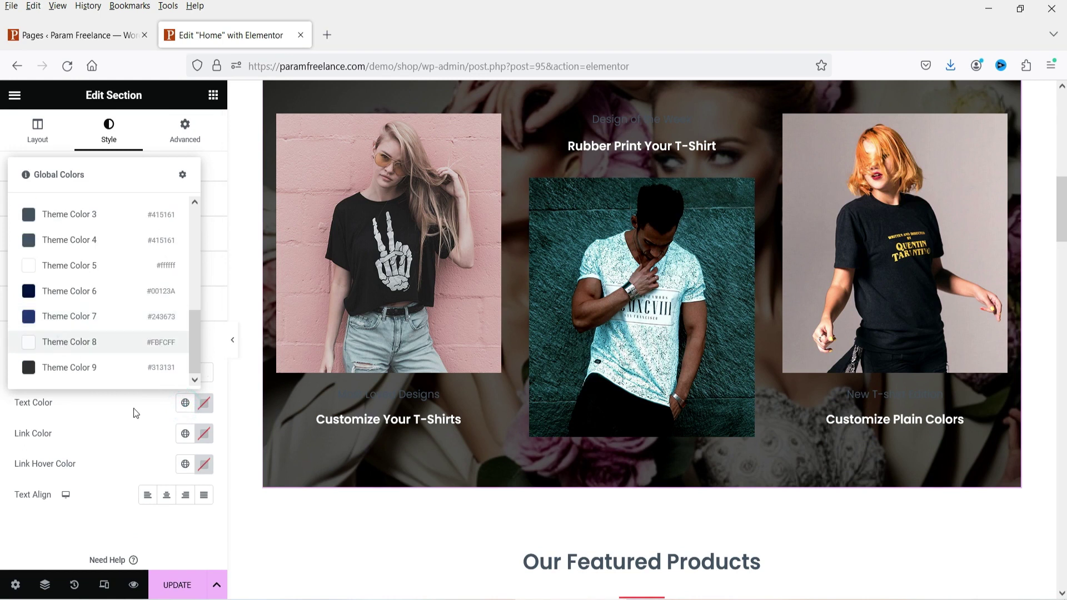
click(70, 342)
click(185, 434)
click(60, 350)
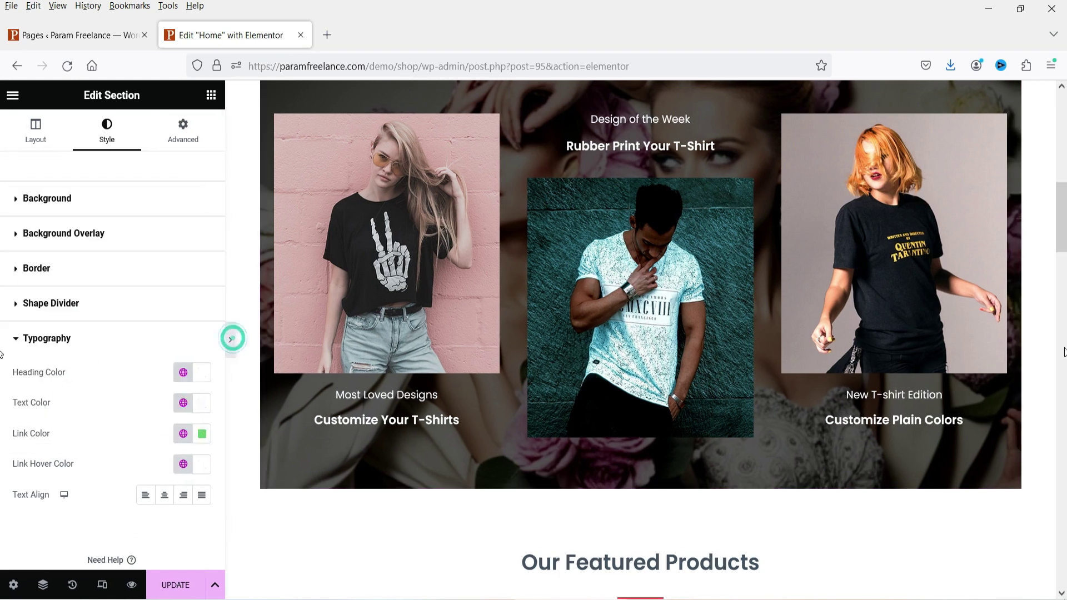
Preview the page with the panel hidden, then select the left T-shirt photo
click(232, 338)
scroll(980, 342, up, 5)
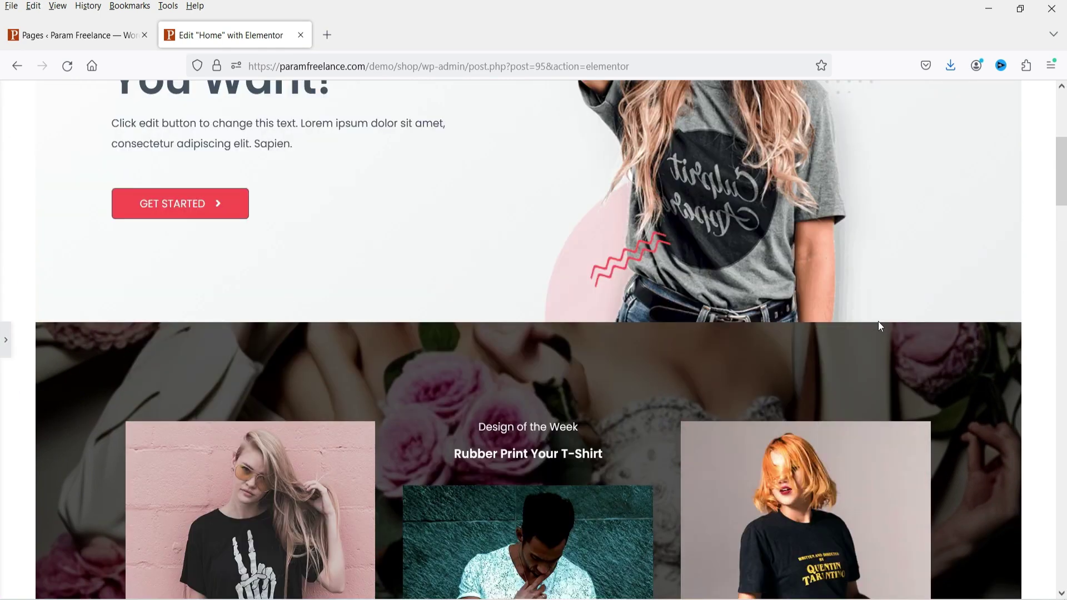
scroll(978, 303, down, 2)
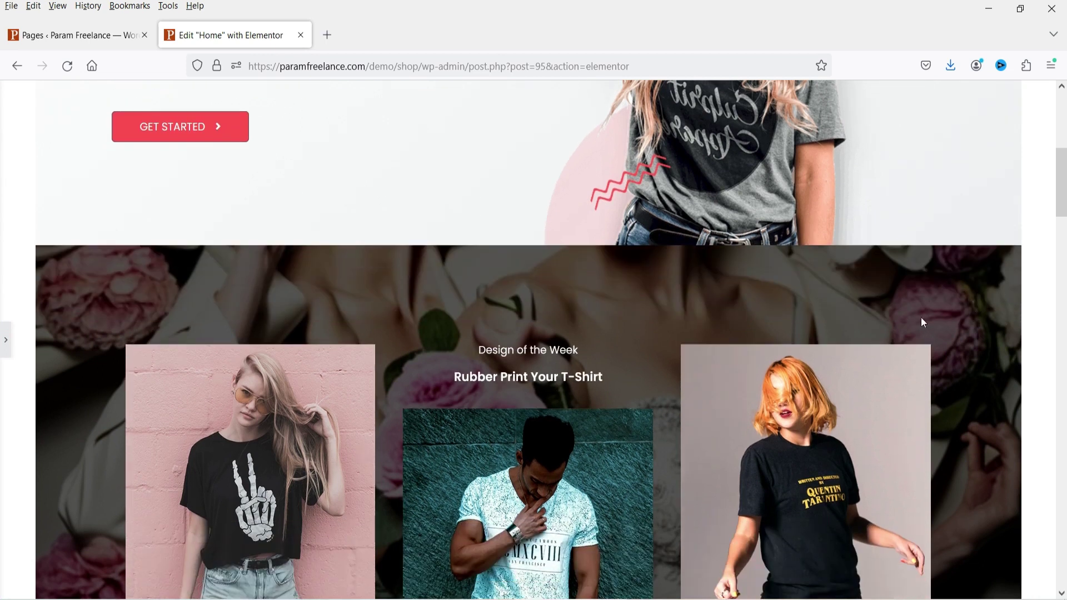
scroll(944, 316, down, 8)
scroll(945, 307, up, 10)
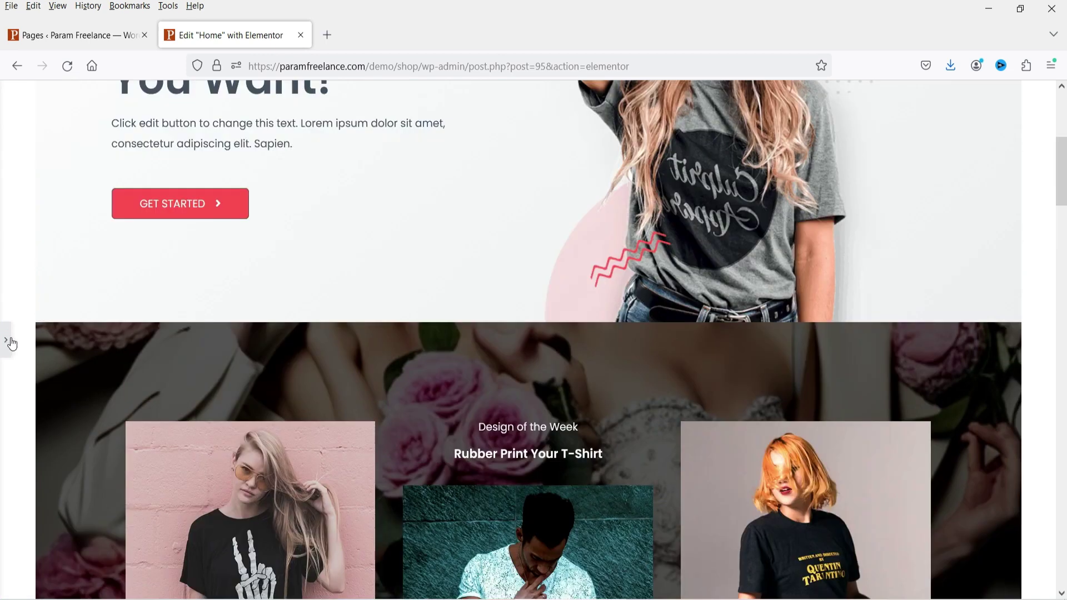
click(10, 343)
scroll(704, 264, down, 3)
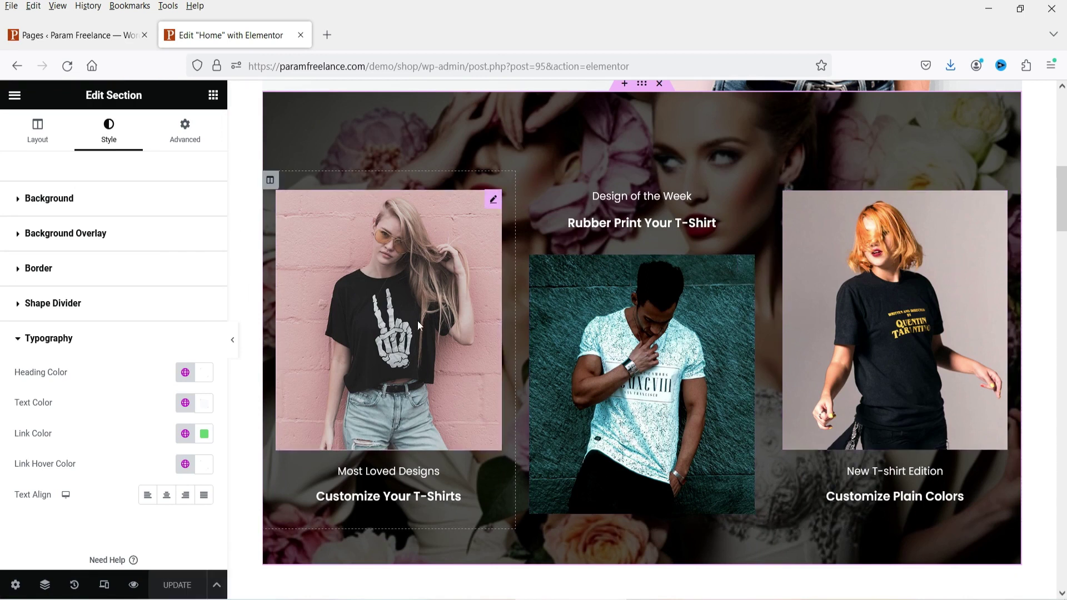
click(492, 201)
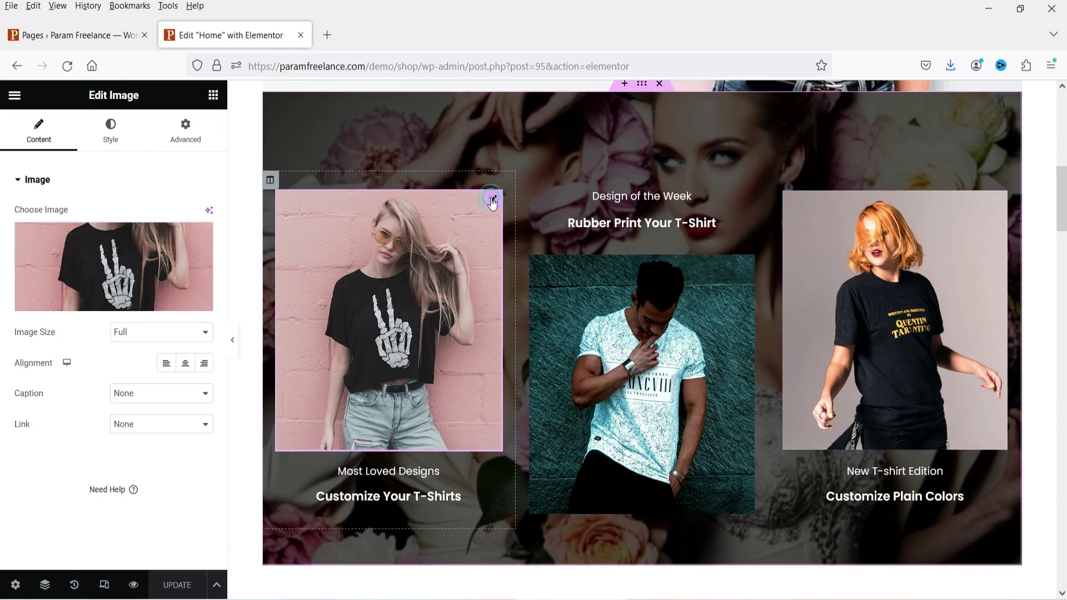
Generate AI Variations of the left photo with 'create variations of the same image with better T shirts.'
click(208, 216)
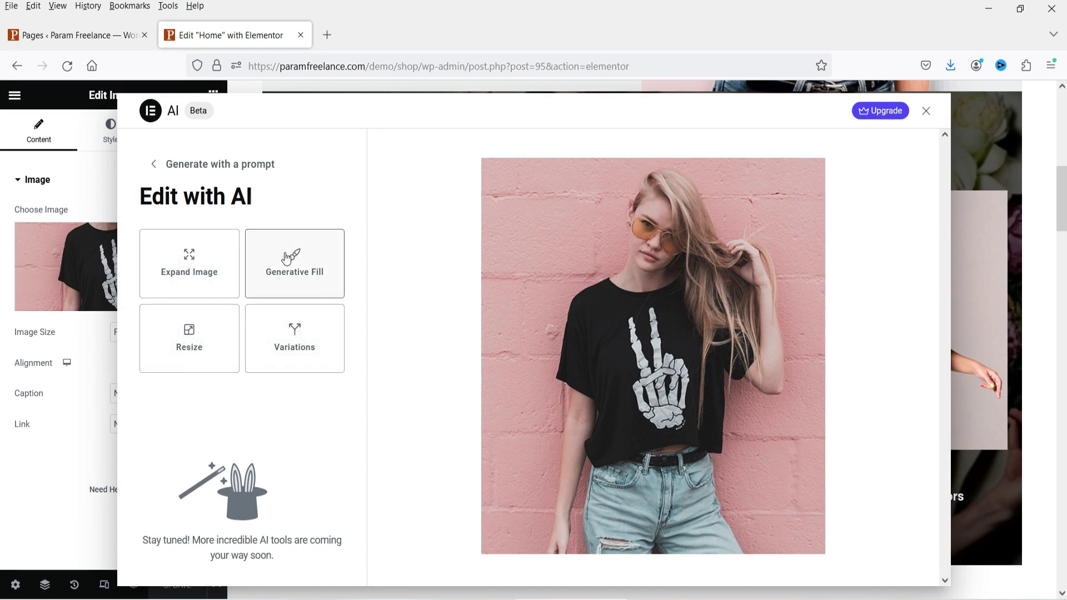
click(299, 343)
text(create variations of the same image with better Tshirts.)
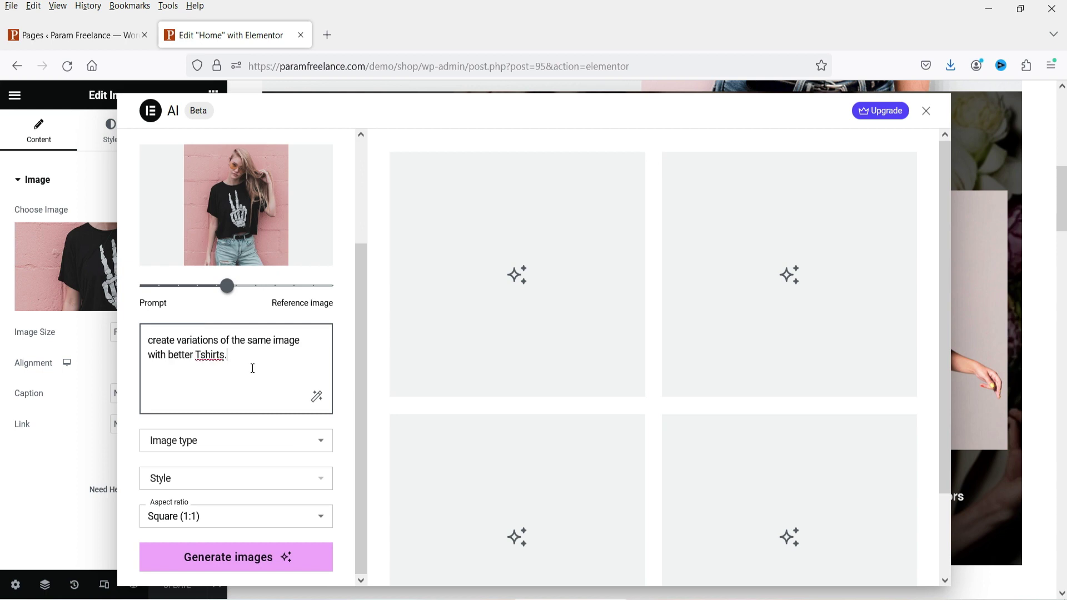
click(200, 354)
click(240, 554)
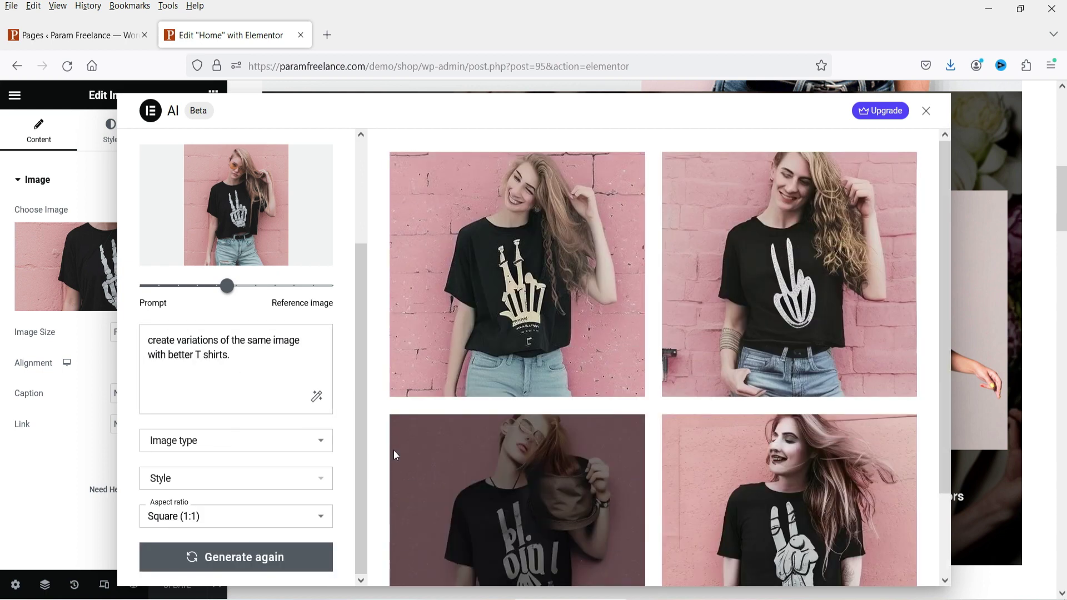
Review the generated T-shirt variations in the results grid
mouse_move(555, 224)
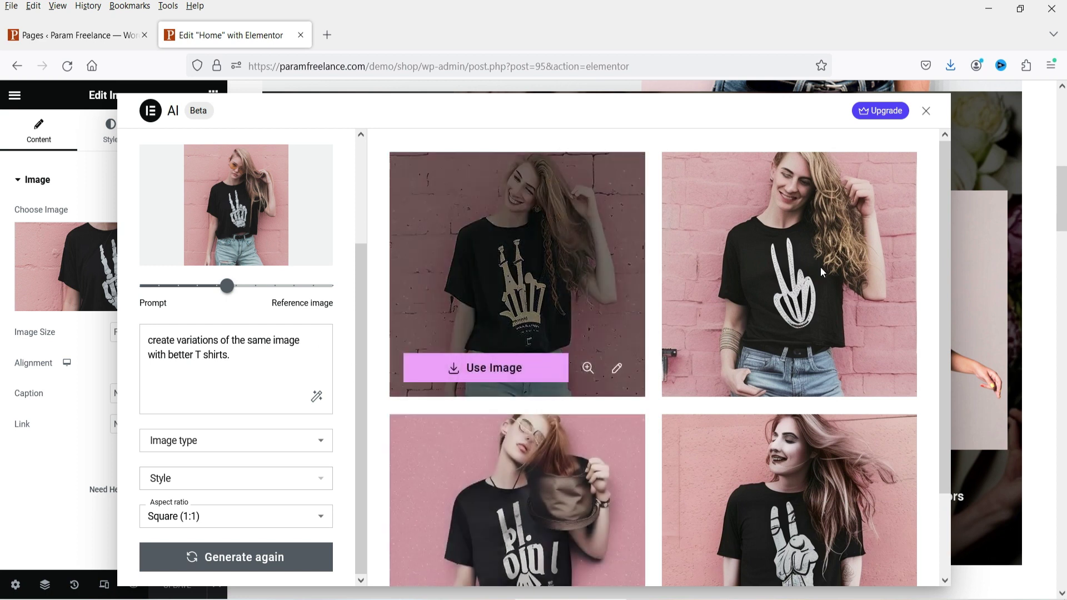
scroll(901, 289, down, 2)
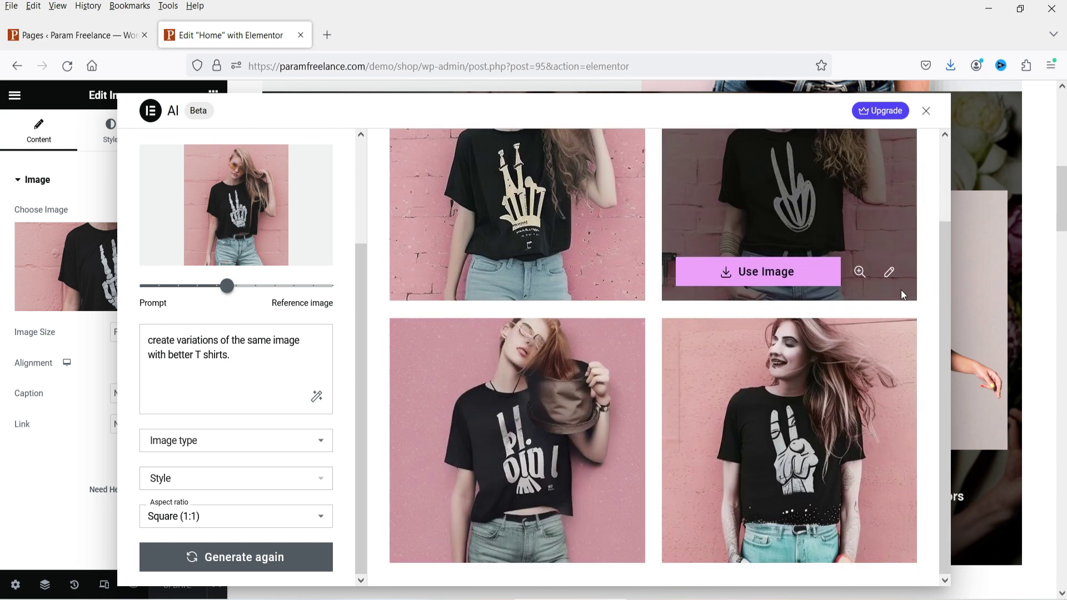
mouse_move(538, 441)
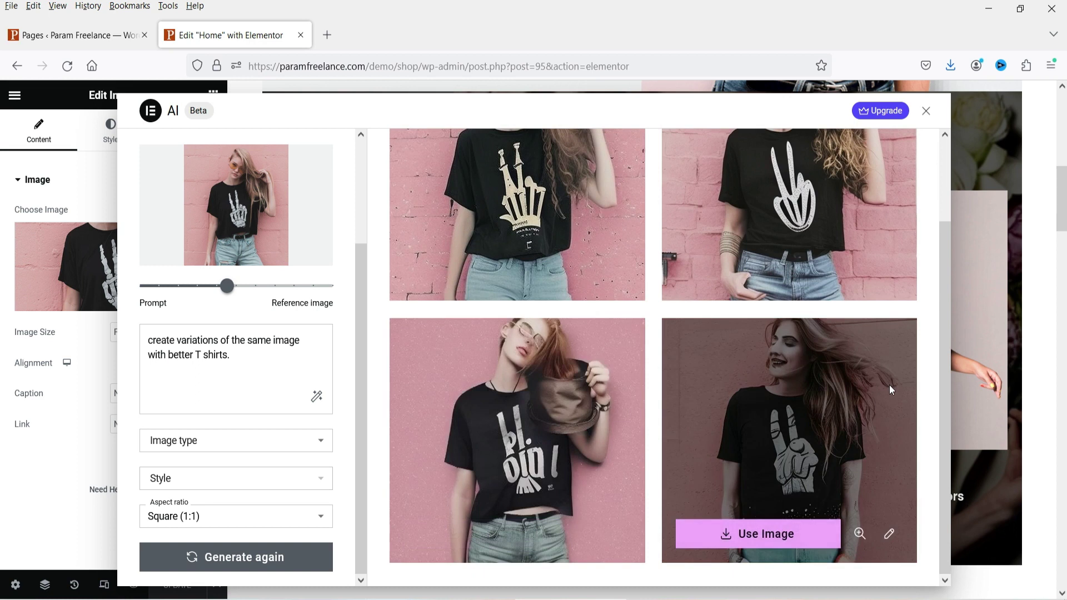
scroll(889, 385, up, 2)
scroll(898, 323, down, 2)
mouse_move(538, 369)
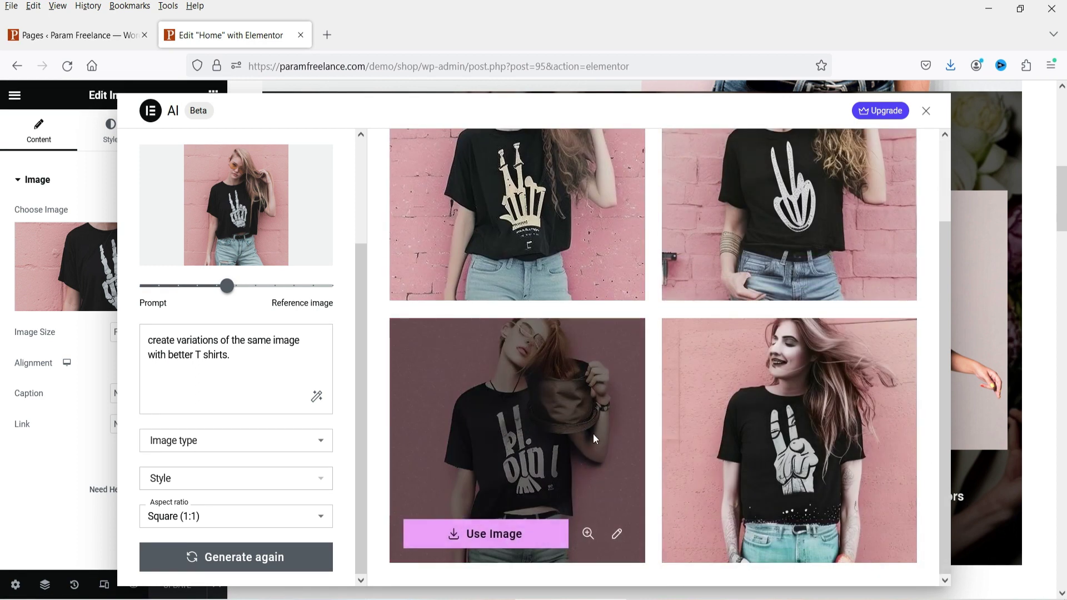
mouse_move(901, 166)
scroll(875, 237, up, 2)
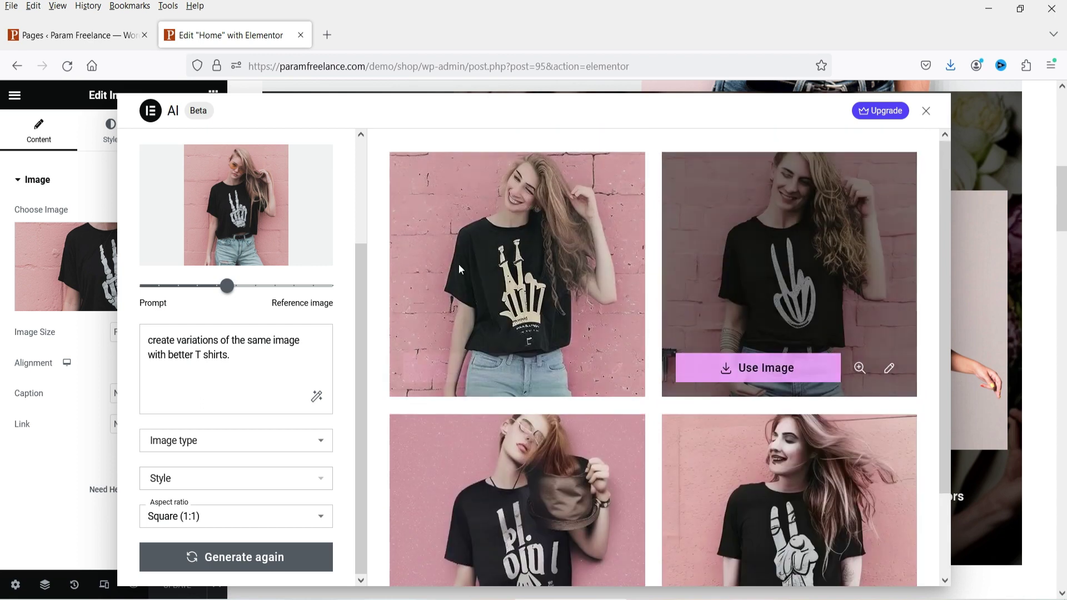
scroll(460, 251, down, 2)
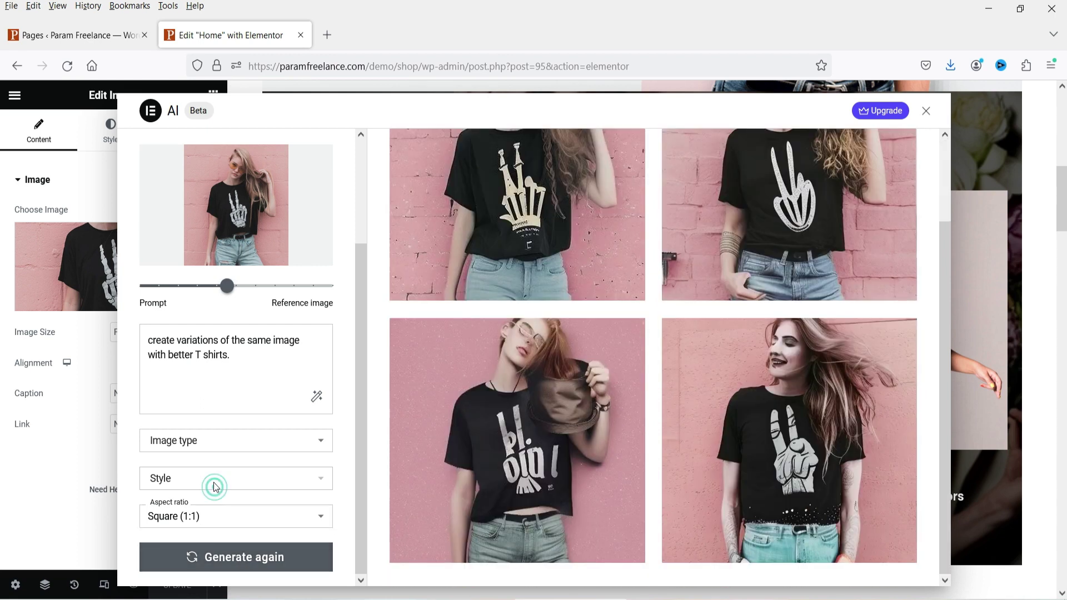
click(249, 360)
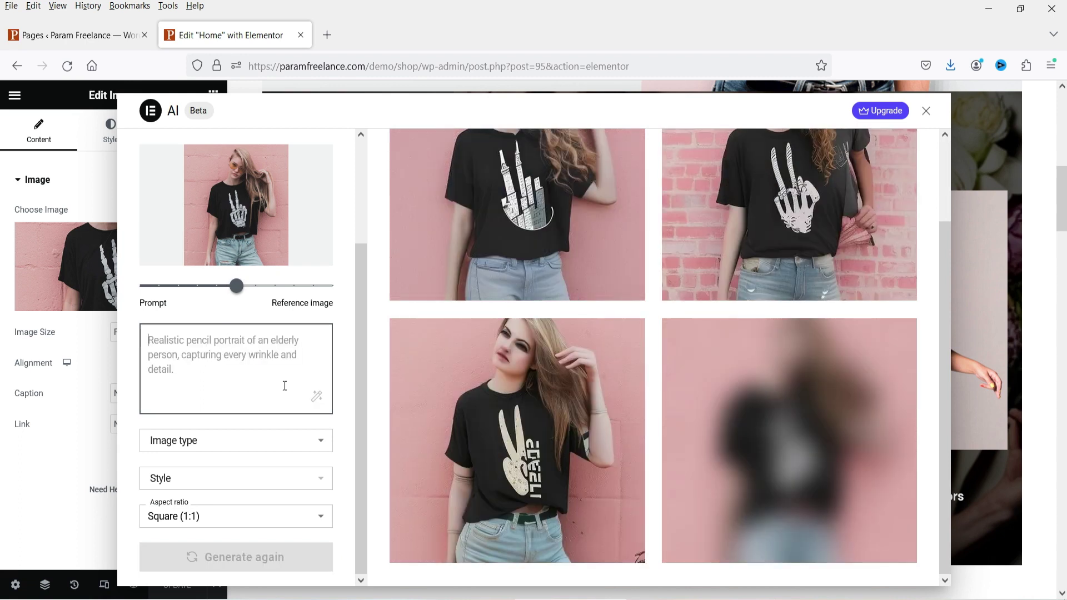
Regenerate variations with a background-colour prompt, Digital Art image type and Cinematic style
text(Change)
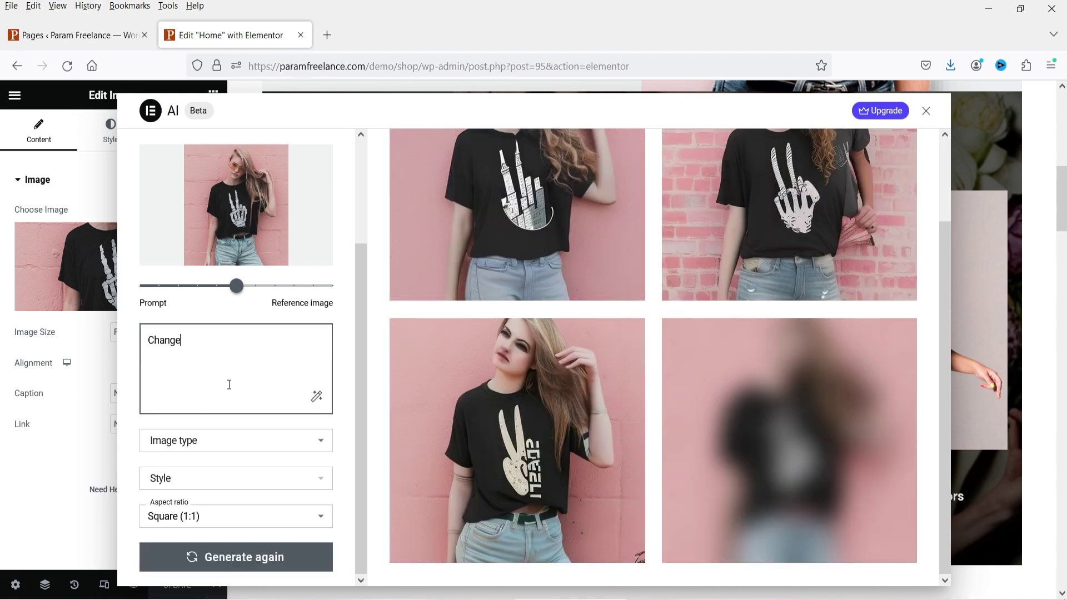
text( the background color in the image. create variations of the image with different shirts. change the female model in the image,)
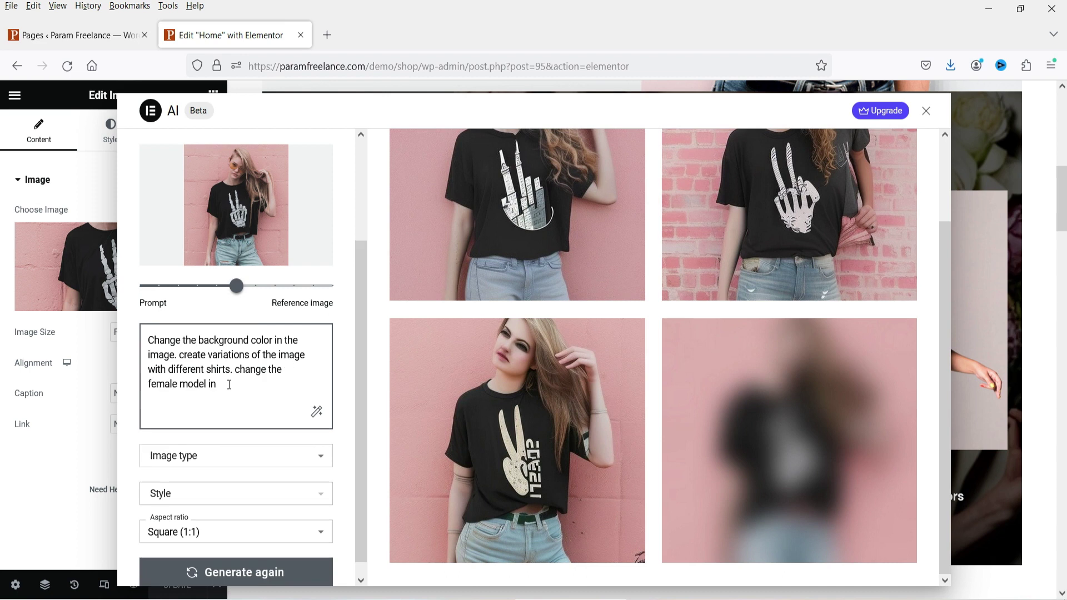
click(217, 443)
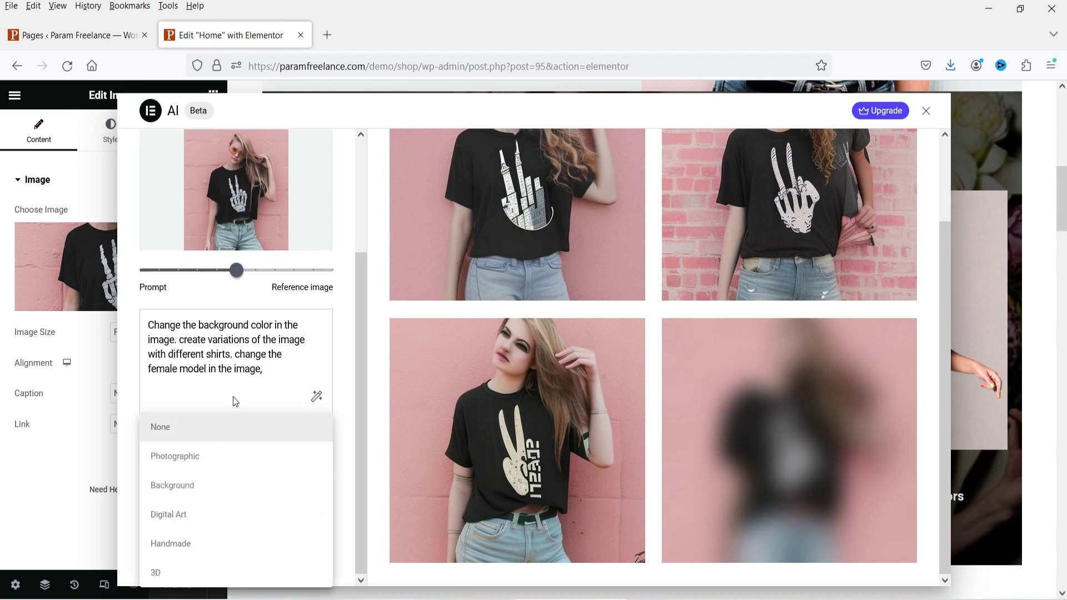
click(210, 444)
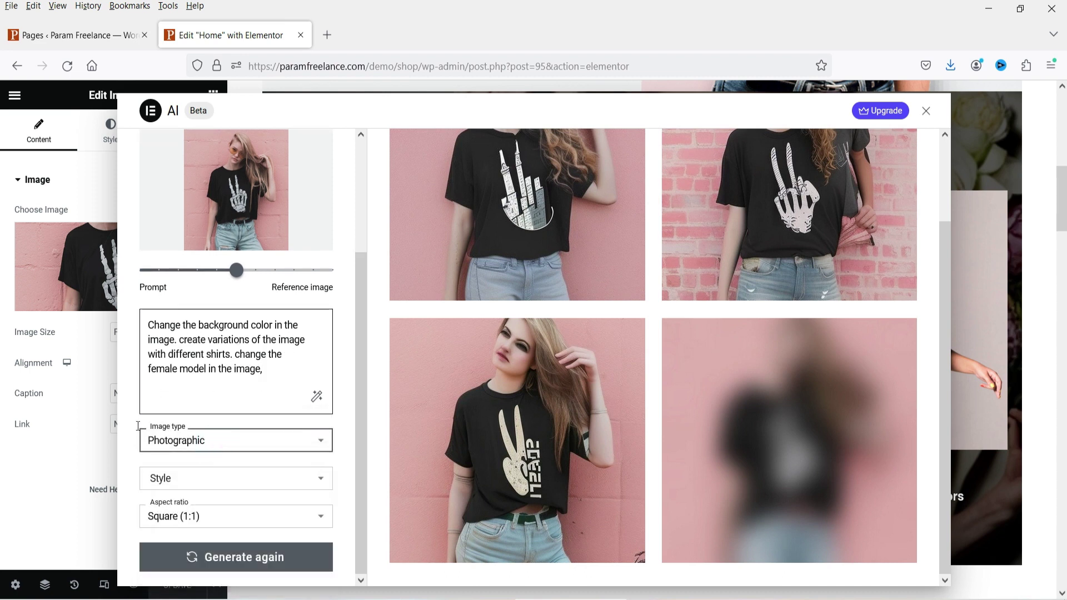
click(199, 442)
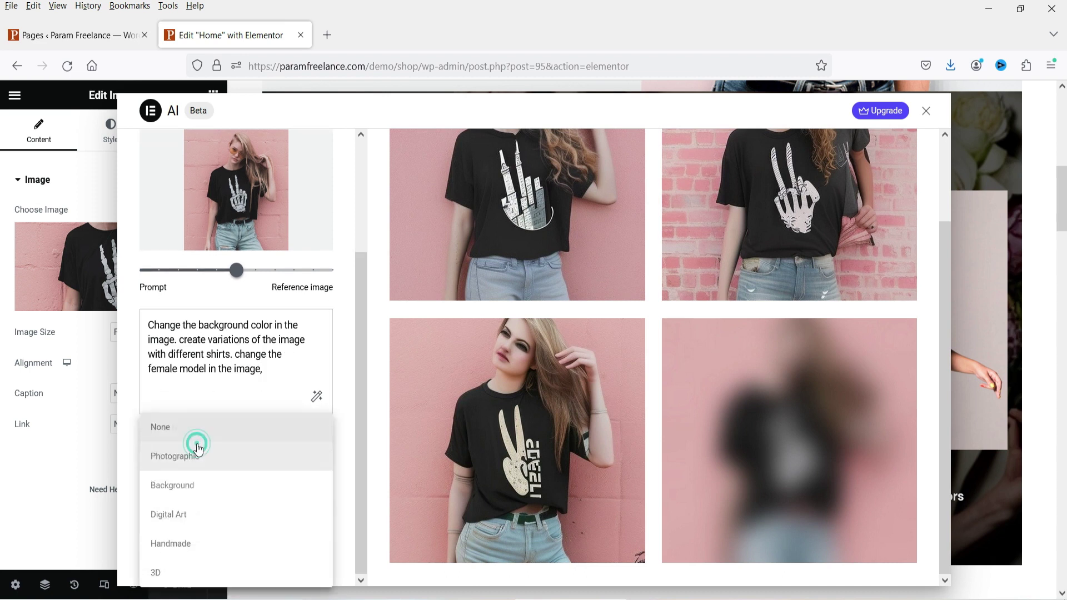
click(197, 517)
click(196, 481)
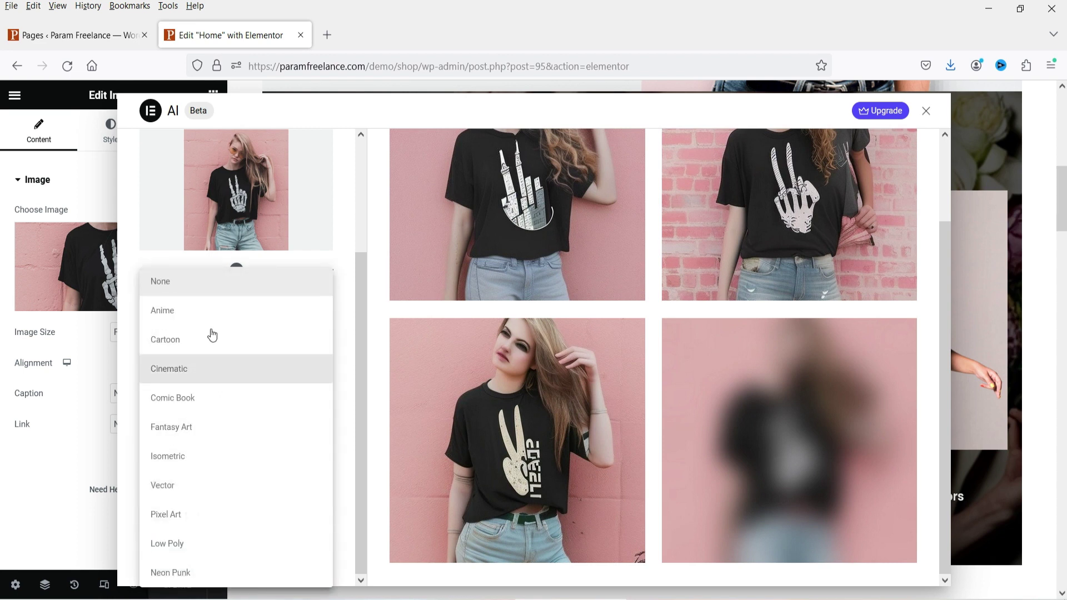
click(201, 368)
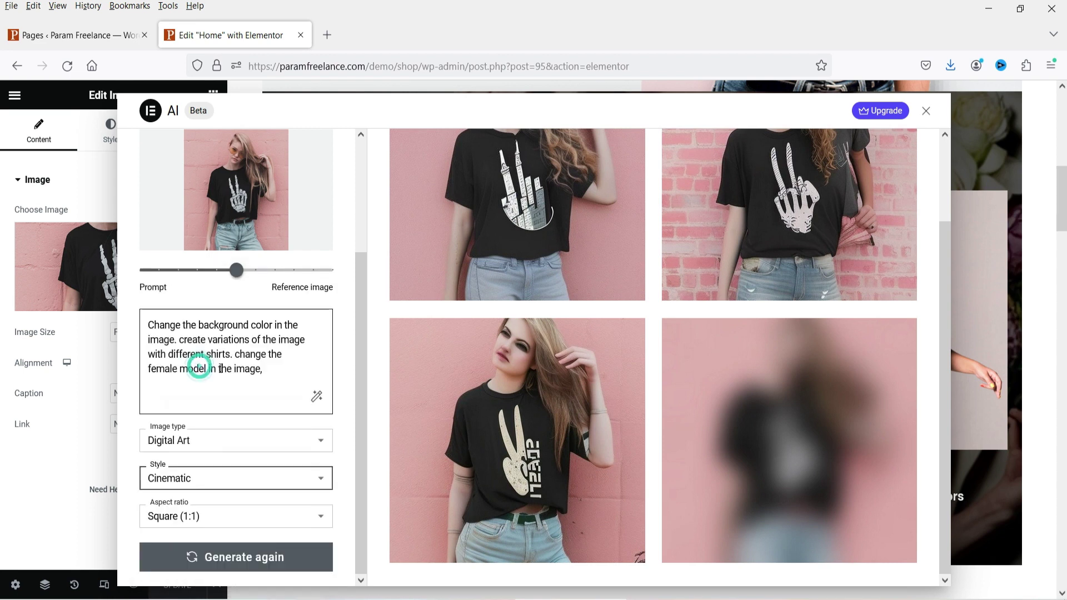
click(240, 553)
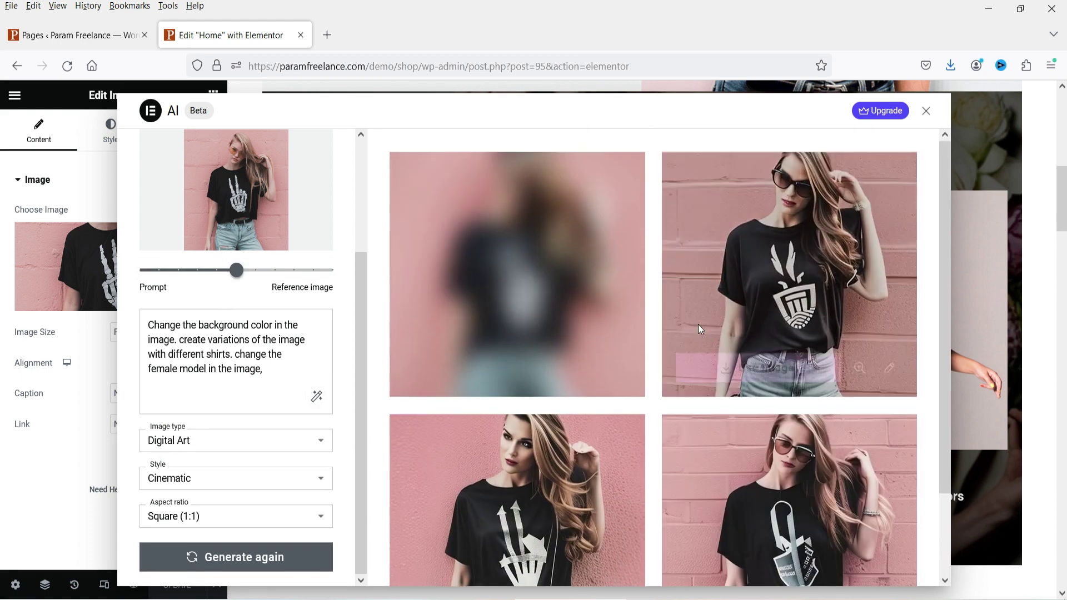
Use the bottom-right variation, the woman against a pink brick wall, as the left image
mouse_move(698, 324)
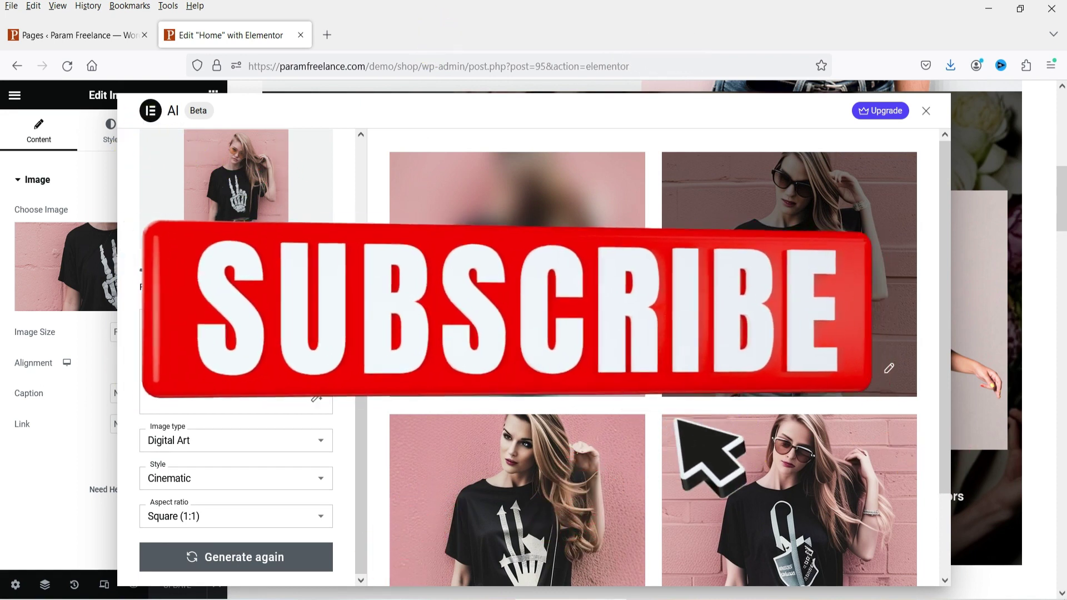
scroll(707, 327, down, 2)
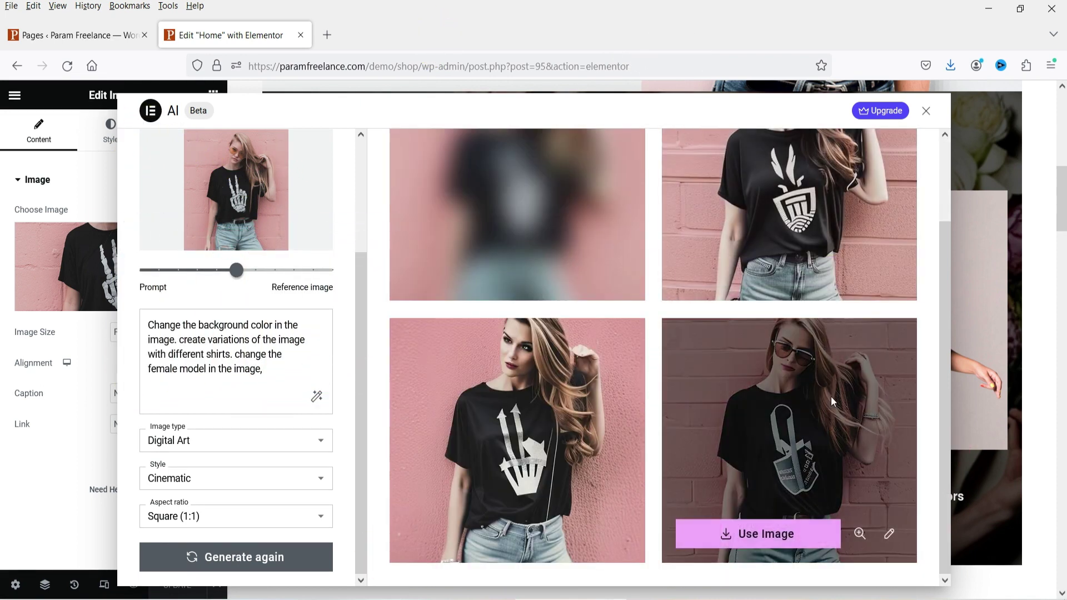
click(750, 532)
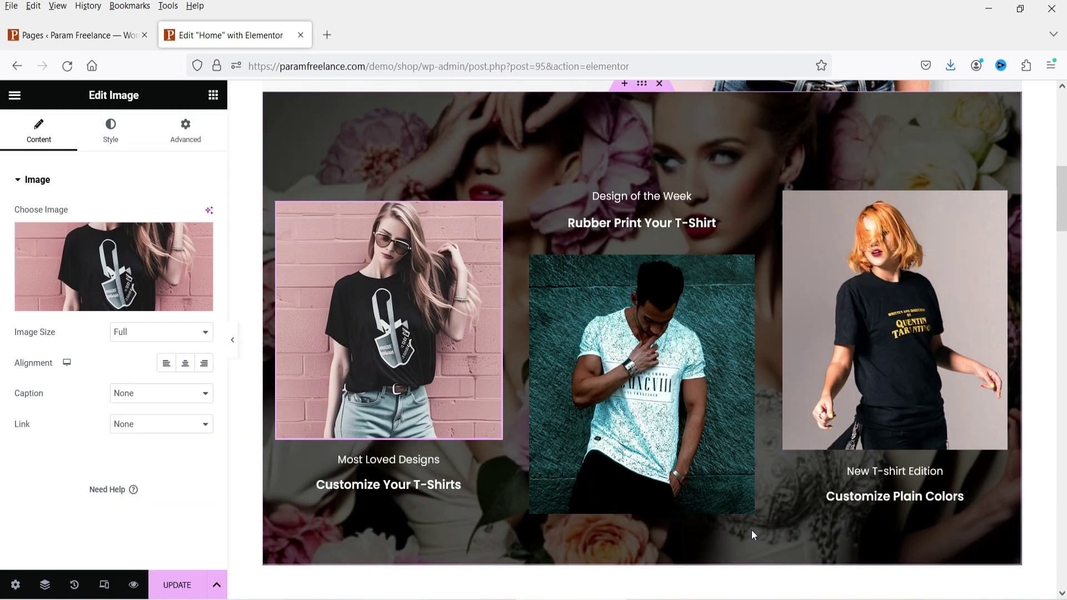
Open Generative Fill in Elementor AI for the middle photo of the man
click(649, 371)
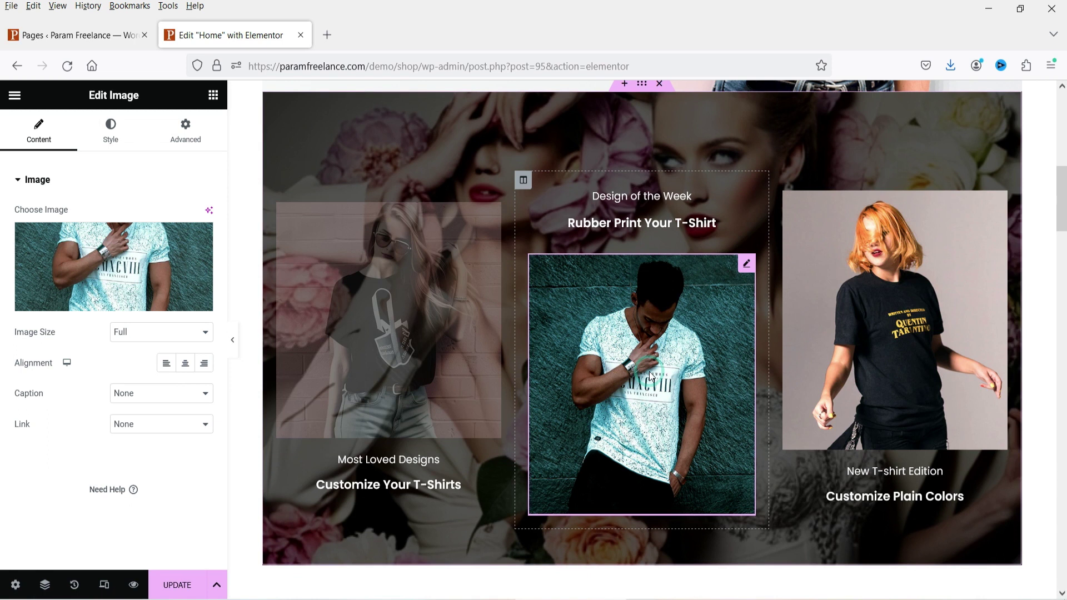
click(209, 210)
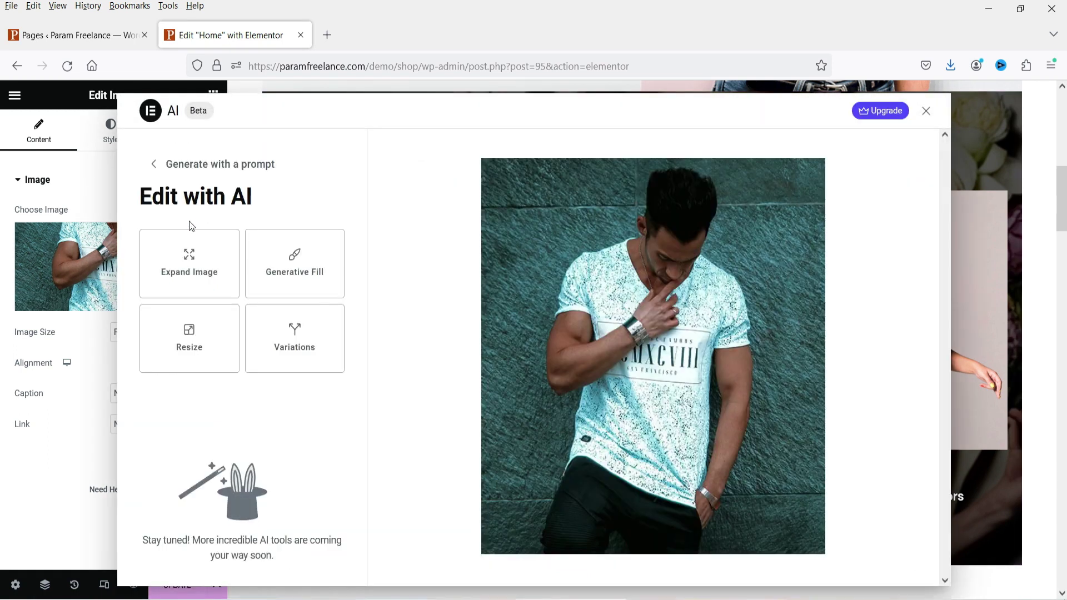
click(310, 267)
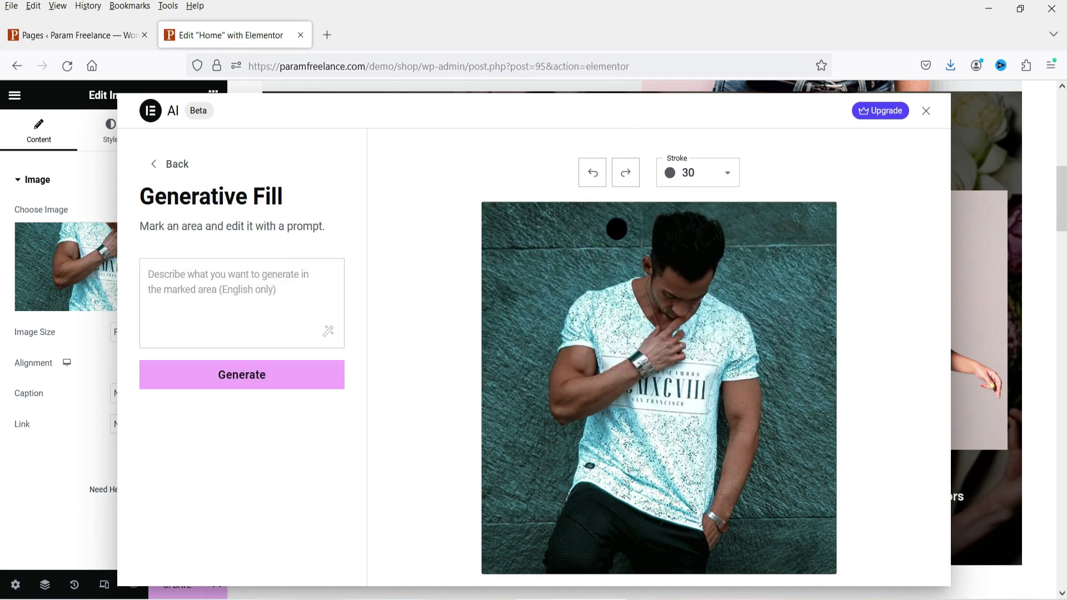
Brush a mask over the wall on both sides of and above the man
mouse_move(636, 210)
mouse_down()
mouse_move(541, 444)
mouse_move(525, 547)
mouse_up()
drag(777, 247, 811, 572)
drag(811, 250, 805, 544)
mouse_move(775, 339)
mouse_down()
mouse_move(738, 567)
mouse_move(728, 253)
mouse_move(547, 289)
mouse_up()
drag(545, 364, 535, 414)
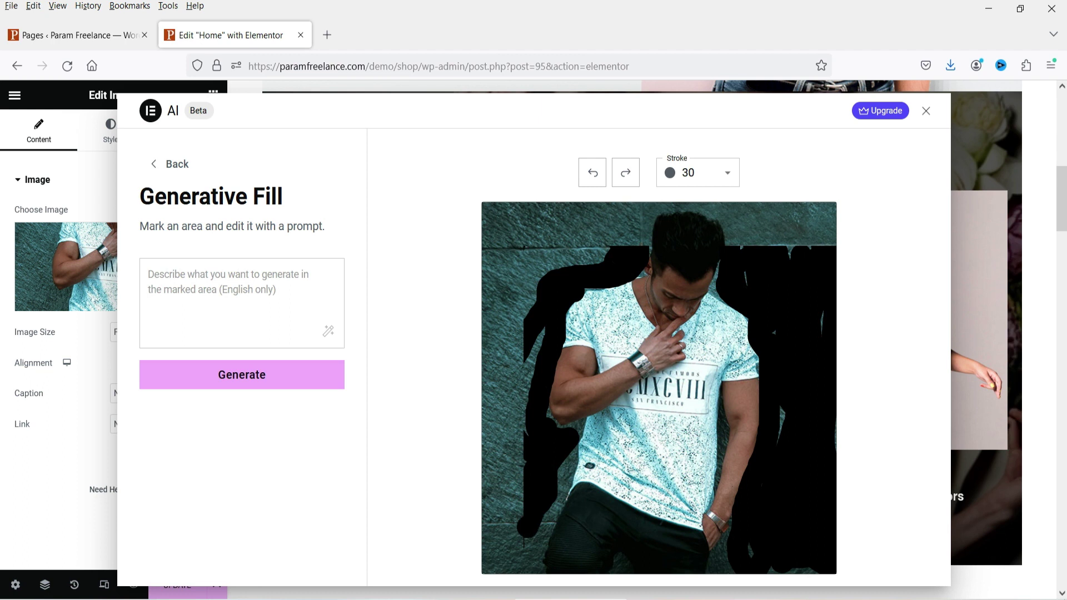
mouse_move(527, 250)
mouse_down()
mouse_move(561, 253)
mouse_move(525, 289)
mouse_move(543, 530)
mouse_move(527, 562)
mouse_up()
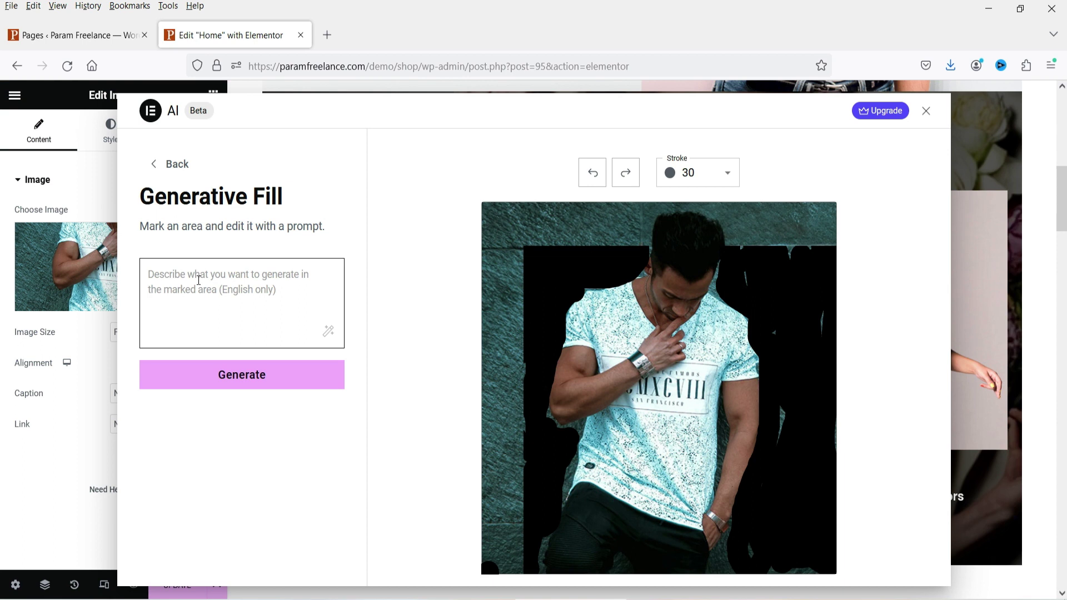
Generate a fill of colourful flowers for the masked wall area
click(198, 280)
text(i)
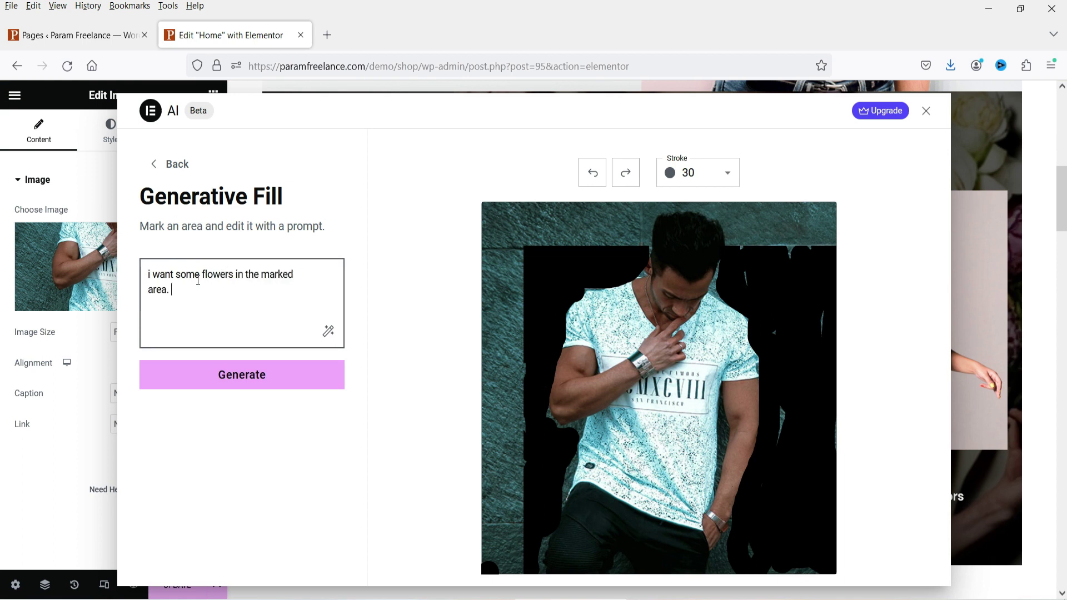
text(colorful)
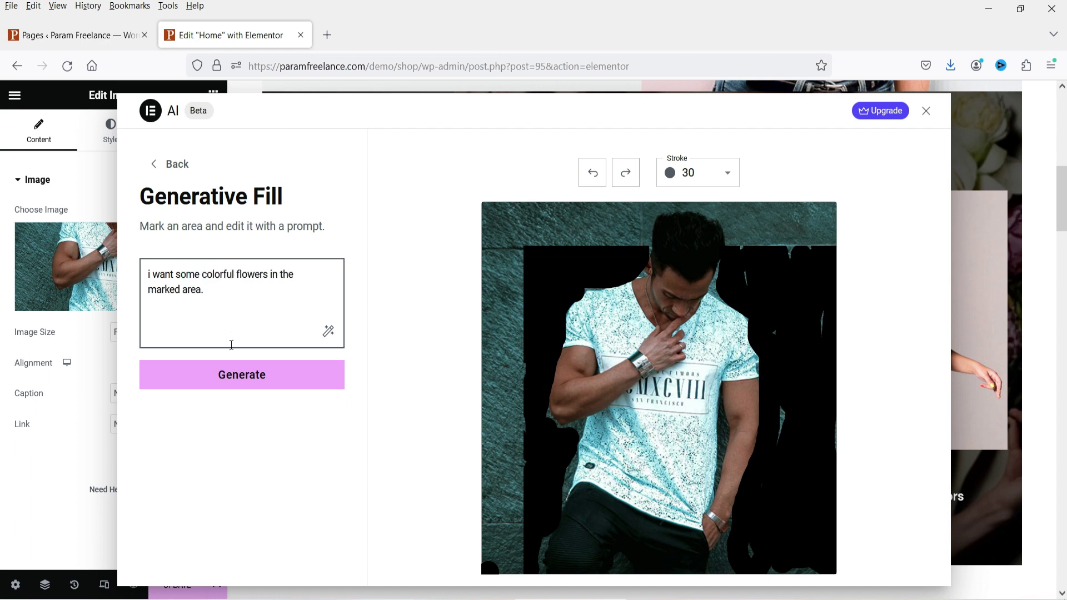
click(243, 376)
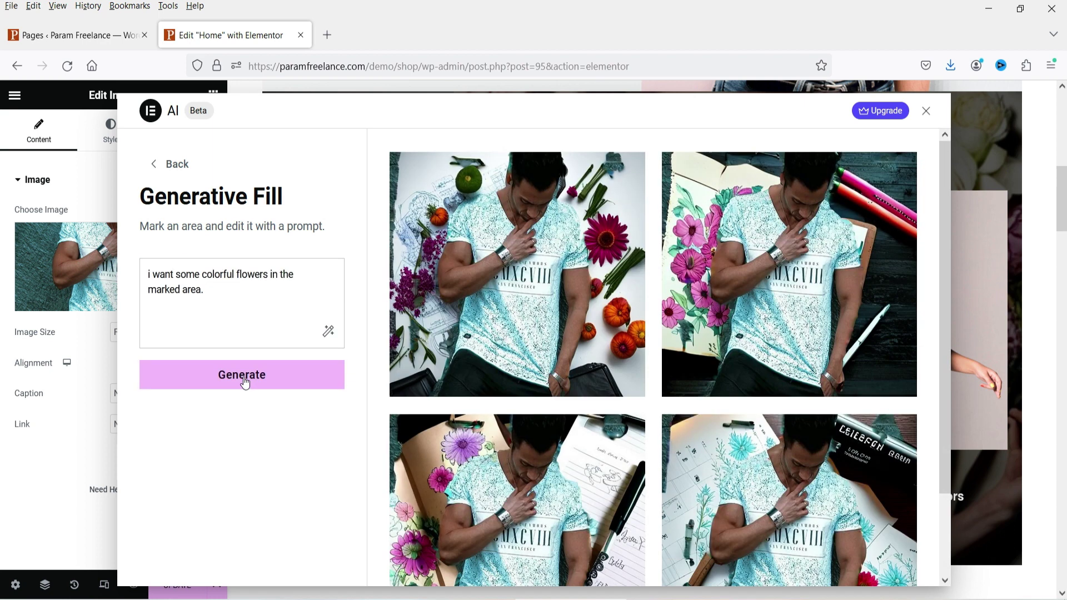
Use the top-right flower version as the middle T-shirt photo
scroll(922, 336, down, 2)
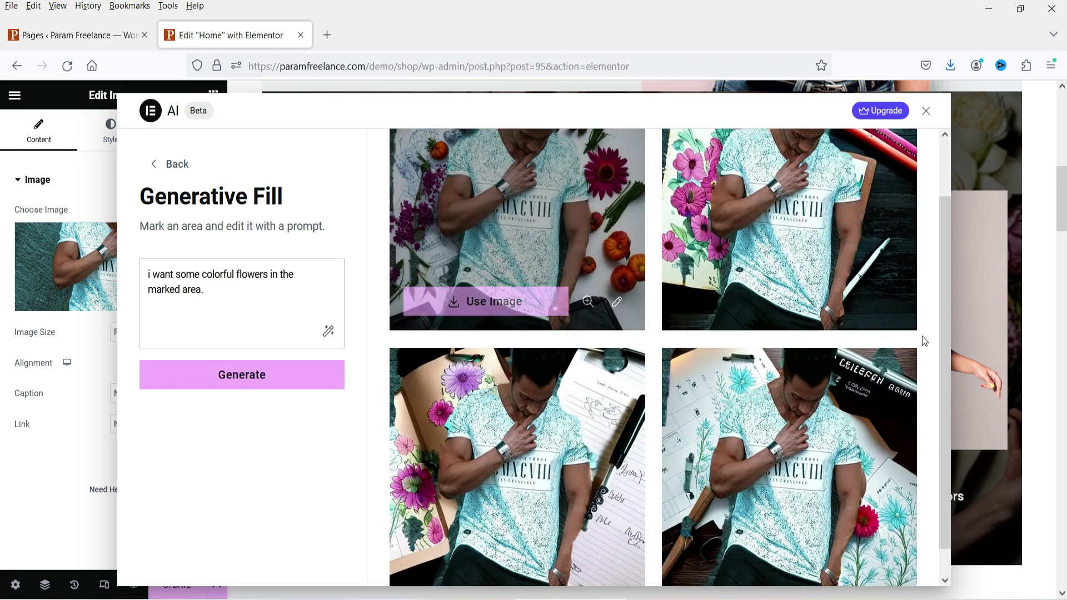
scroll(384, 287, up, 2)
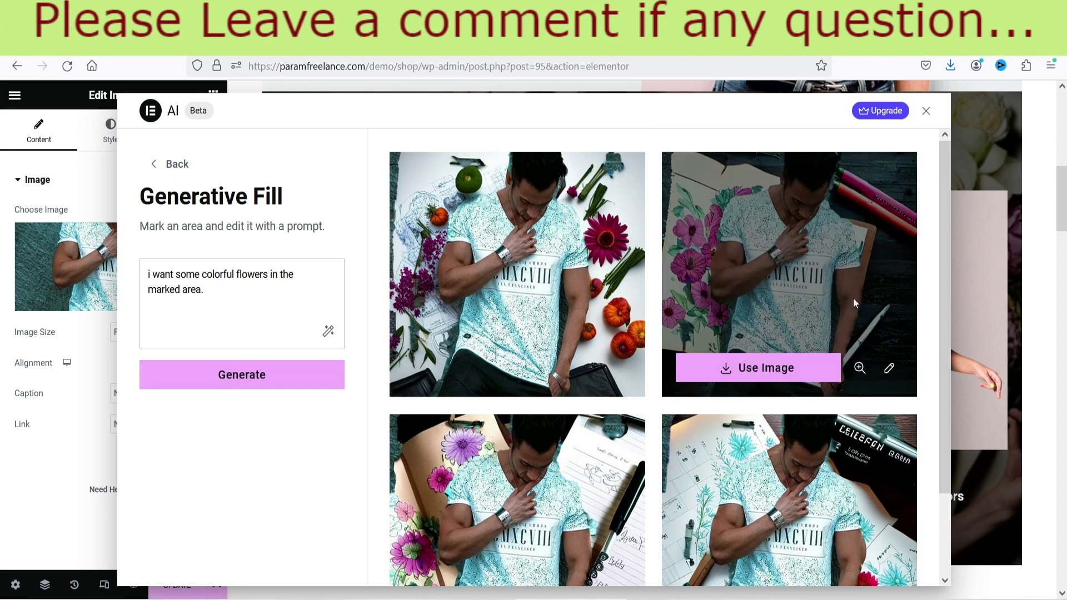
scroll(852, 300, down, 1)
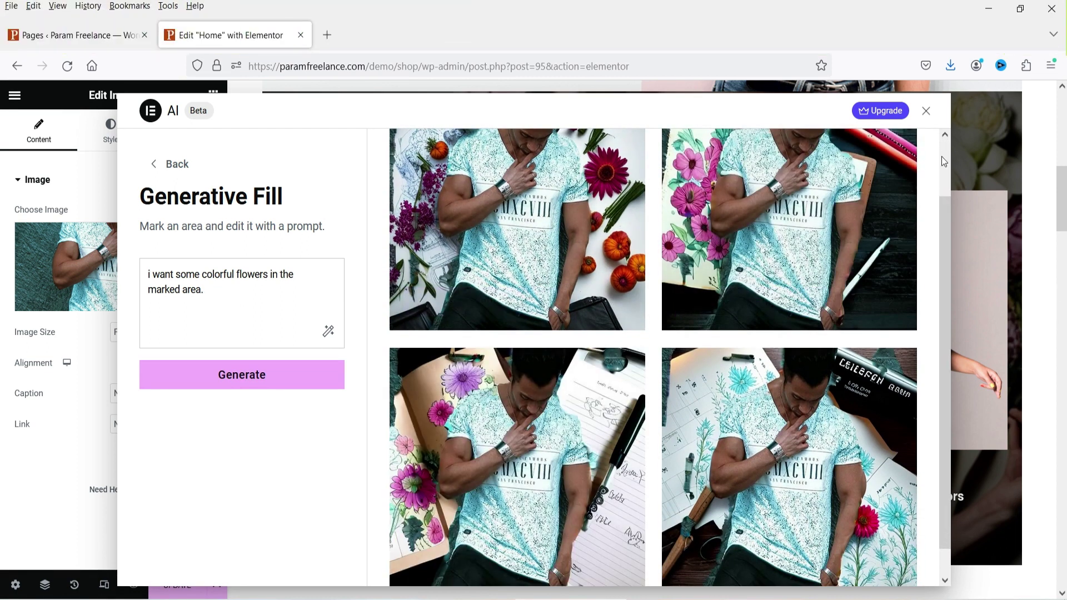
drag(767, 115, 451, 75)
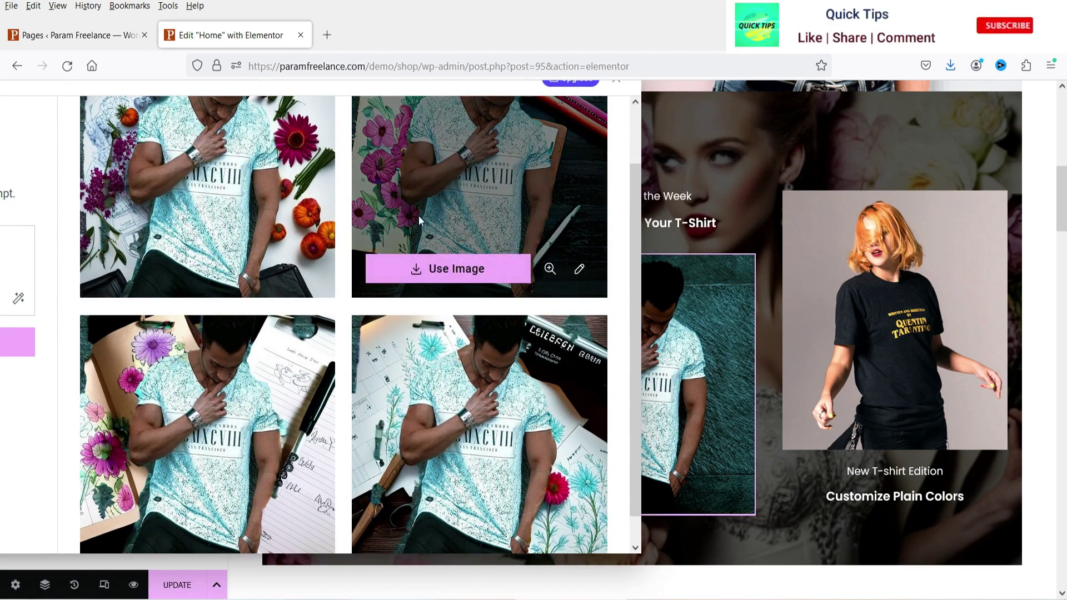
drag(453, 88, 617, 145)
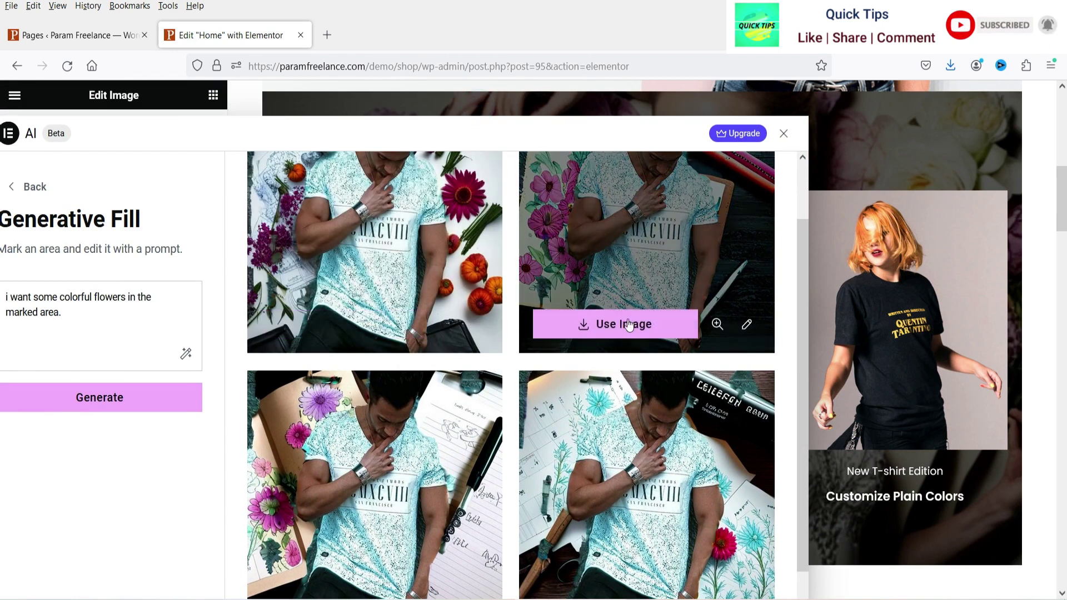
click(625, 322)
Add a new empty section below the T-shirt images and choose its layout
scroll(1025, 260, down, 4)
click(618, 318)
click(627, 393)
Make the new section a single padded column and drop an Image widget into it
click(453, 427)
click(185, 131)
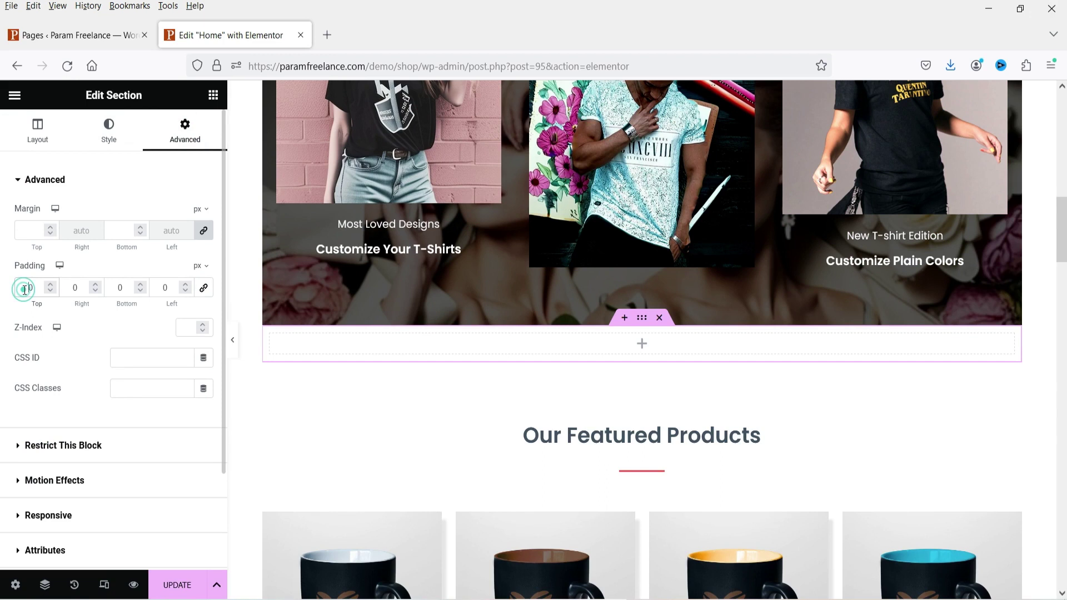
click(109, 288)
click(479, 381)
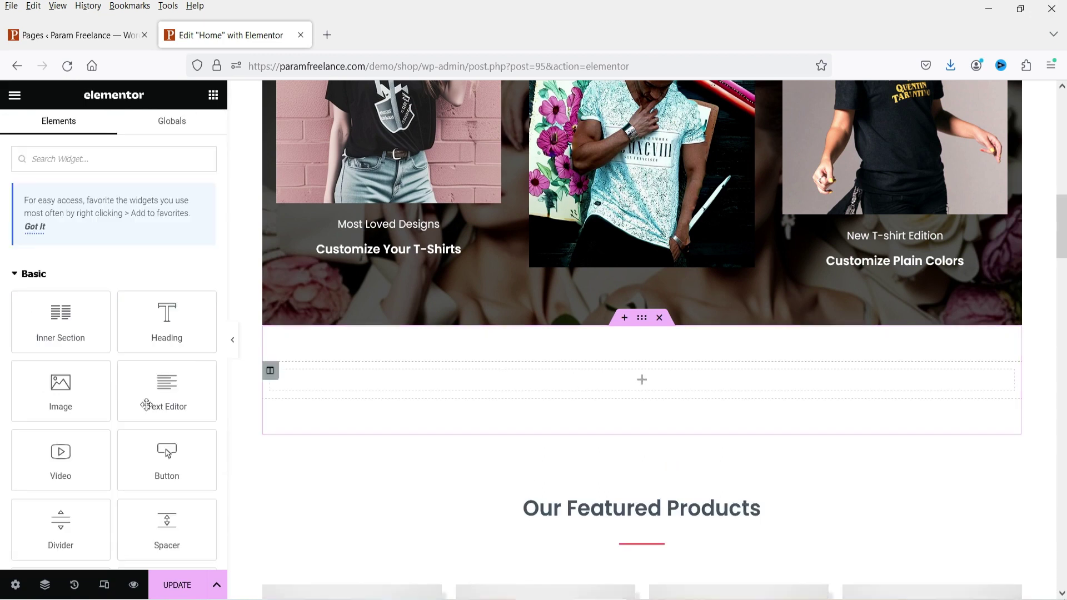
drag(49, 401, 392, 393)
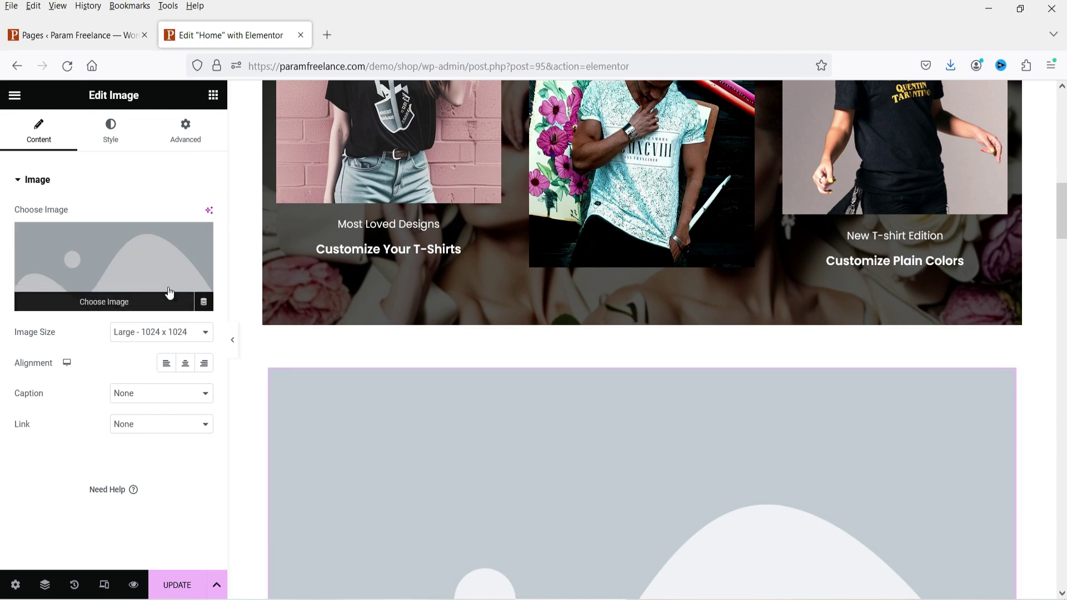
Start creating the image with AI, describing moving city traffic for Taxi Services
click(209, 211)
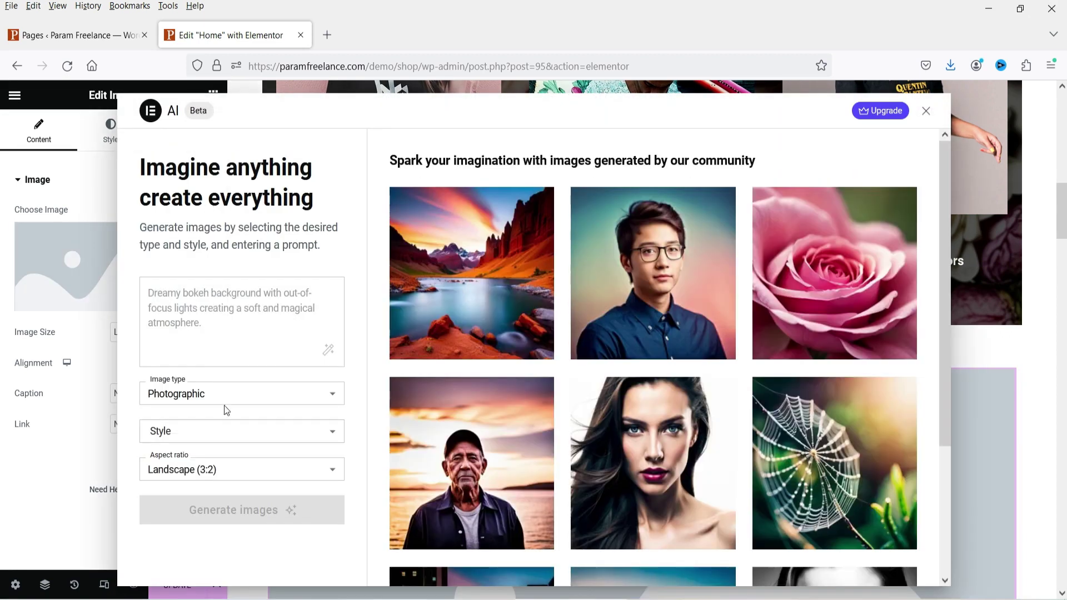
mouse_move(460, 267)
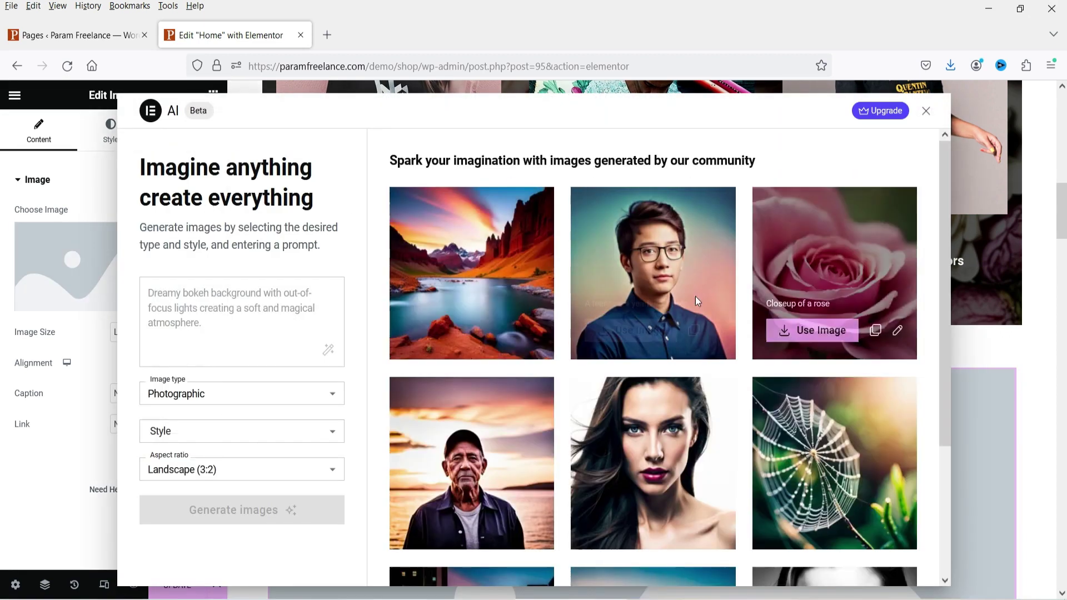
scroll(819, 328, down, 3)
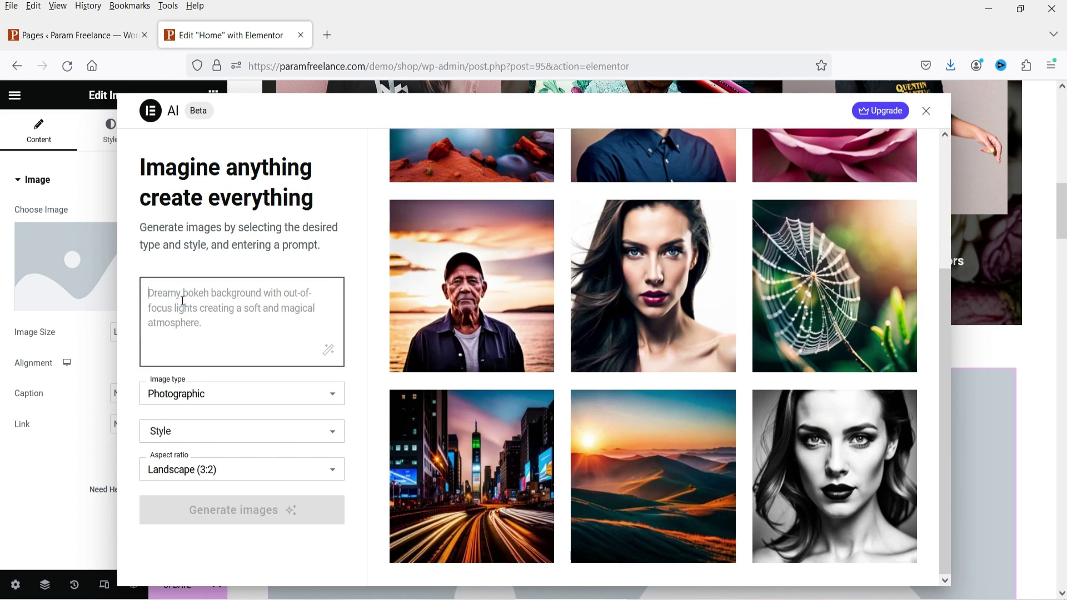
click(182, 300)
text(create an image of moving traffic in city. I want this image for Taxi Services. Add people in the image. Use buildings and towers in the image.)
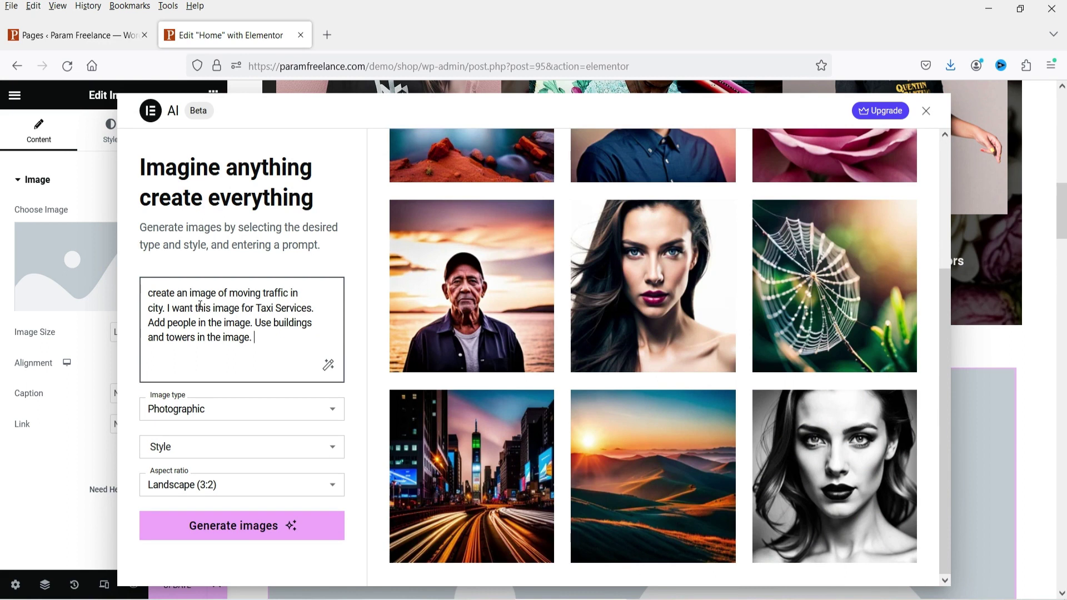
Generate Photographic, Landscape 16:9 images and use the yellow-taxi traffic picture
click(189, 413)
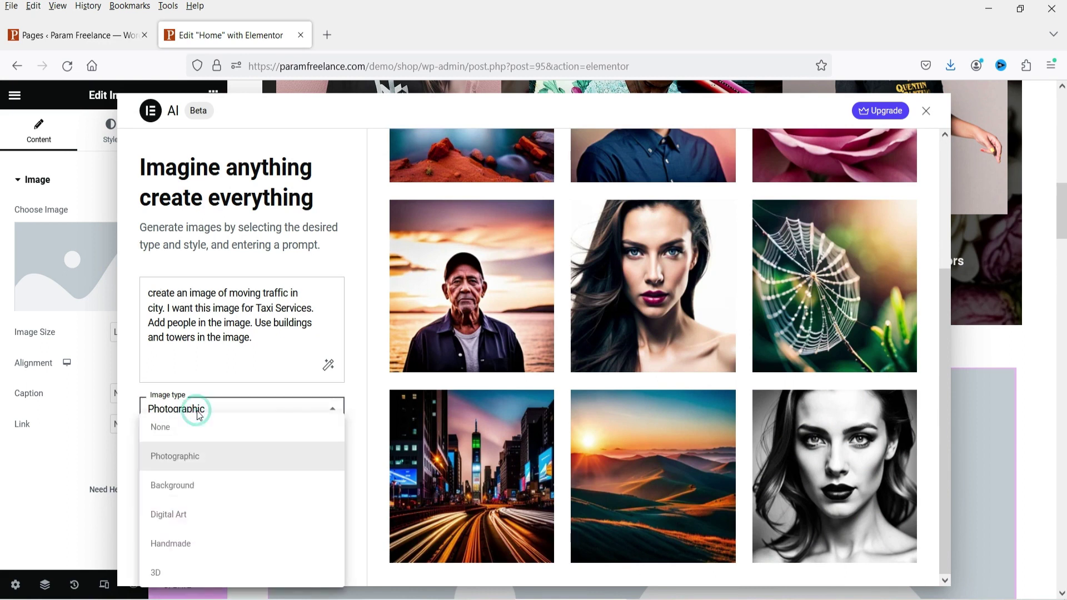
click(230, 469)
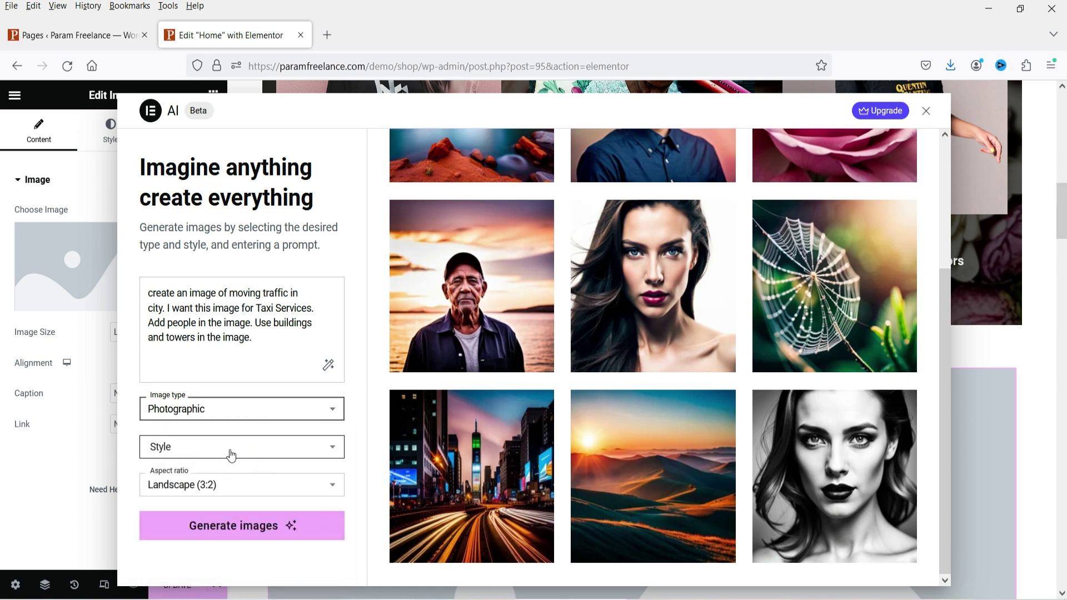
click(238, 449)
click(243, 485)
click(243, 485)
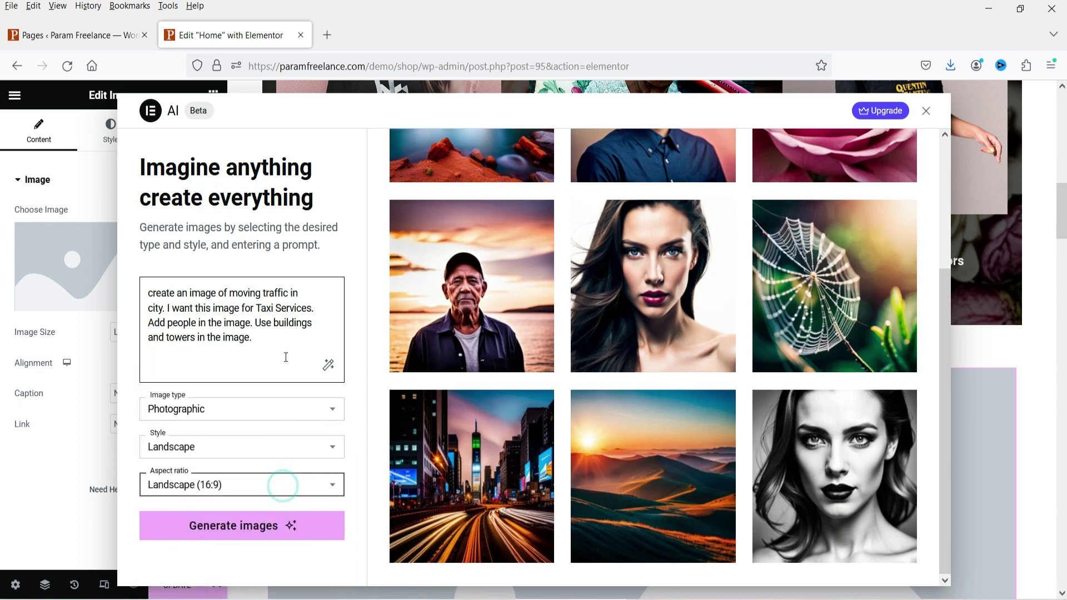
click(223, 536)
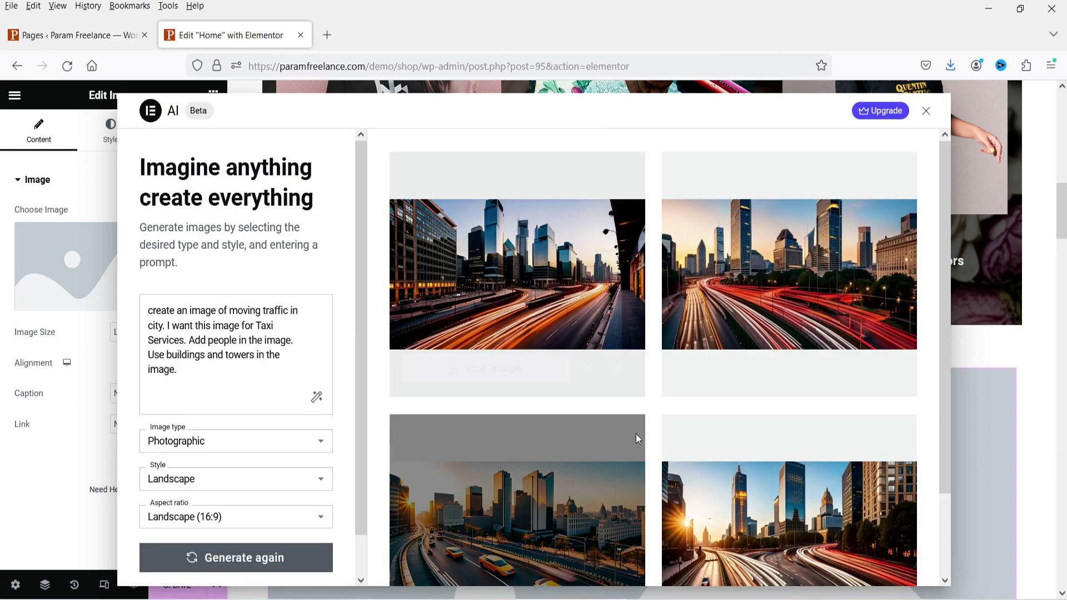
scroll(916, 318, down, 2)
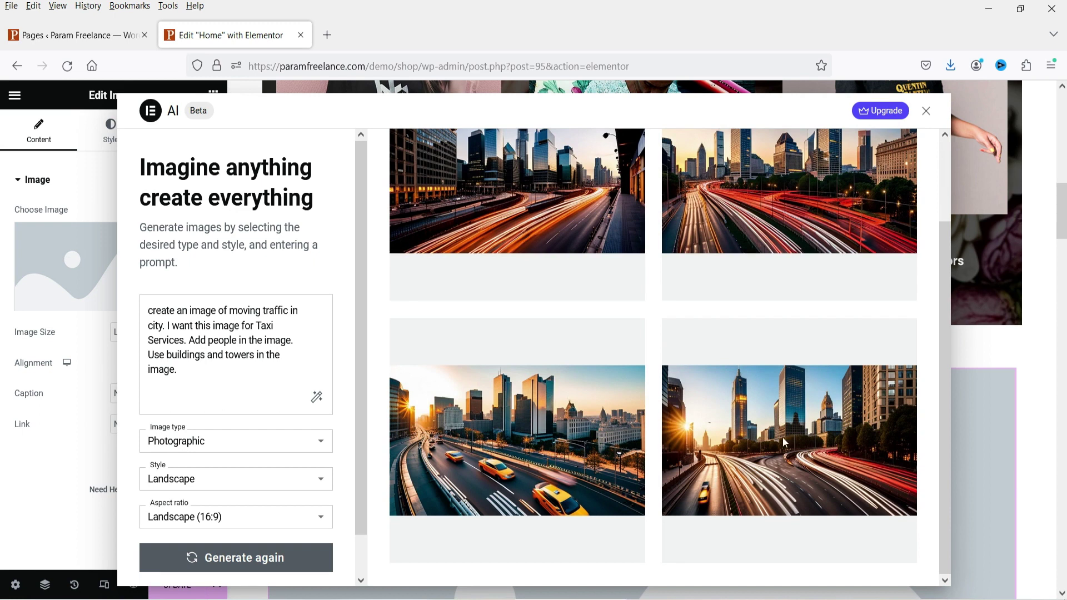
click(488, 528)
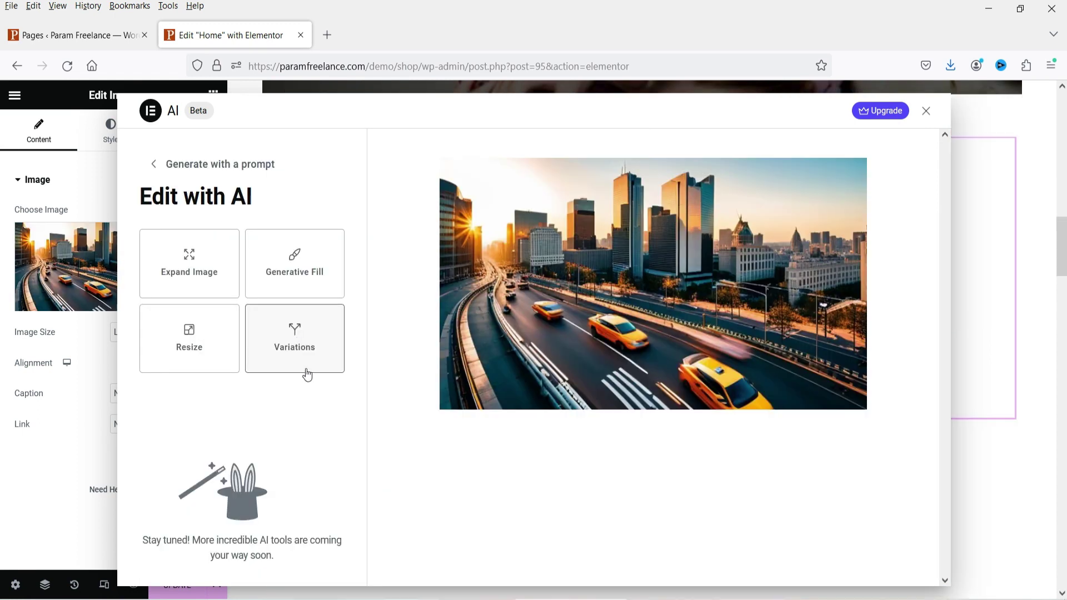
Expand the taxi image with 'add more buildings in the image' and apply the chosen result
click(296, 342)
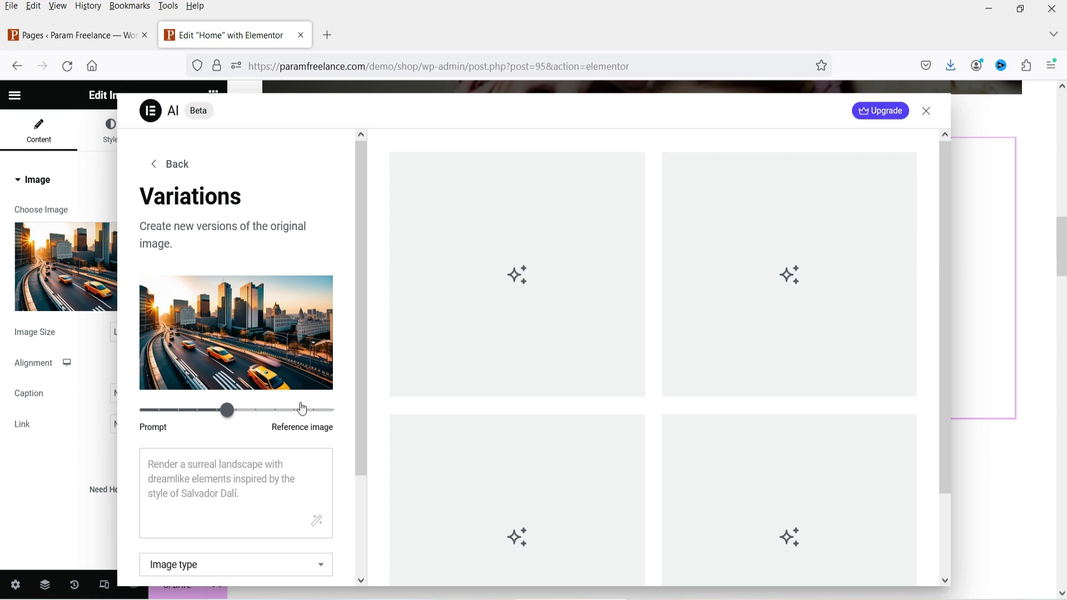
scroll(244, 429, down, 3)
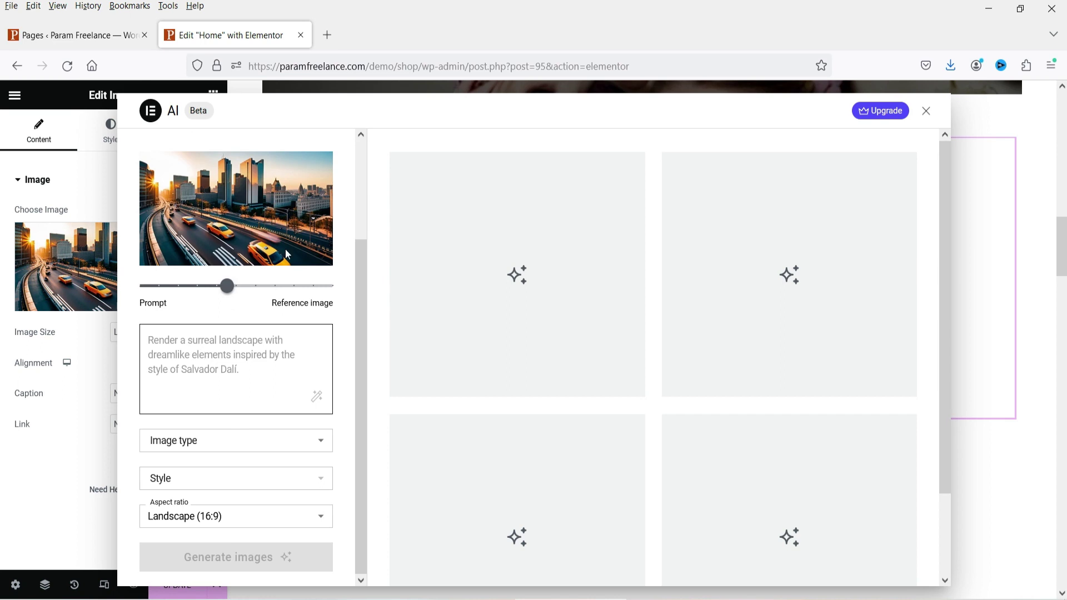
scroll(341, 318, up, 3)
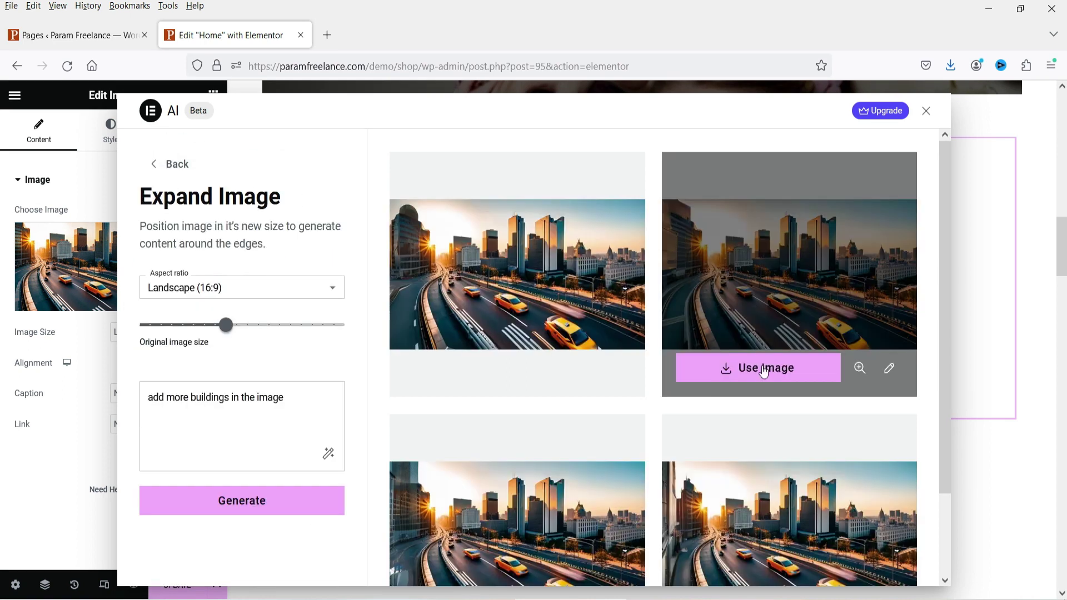
click(764, 370)
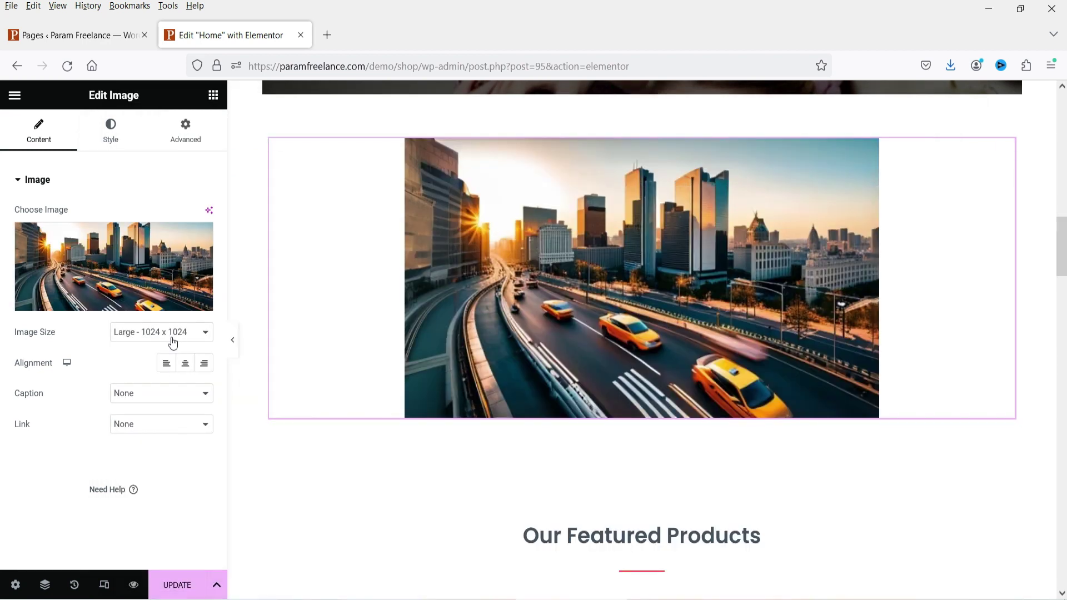
Set the image size to Full and its width to 100%
click(155, 330)
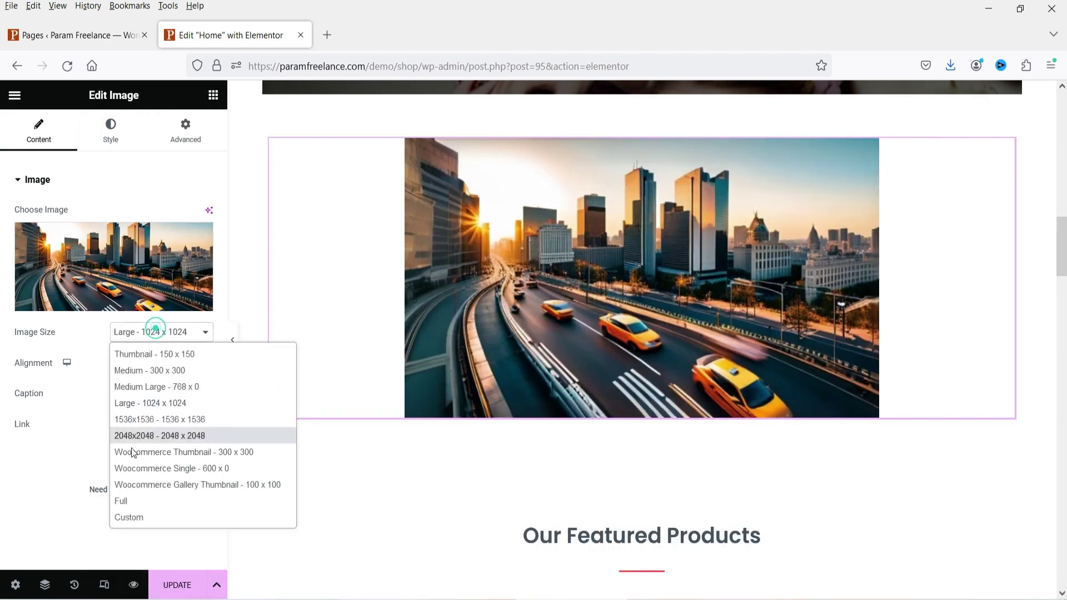
click(121, 501)
click(108, 125)
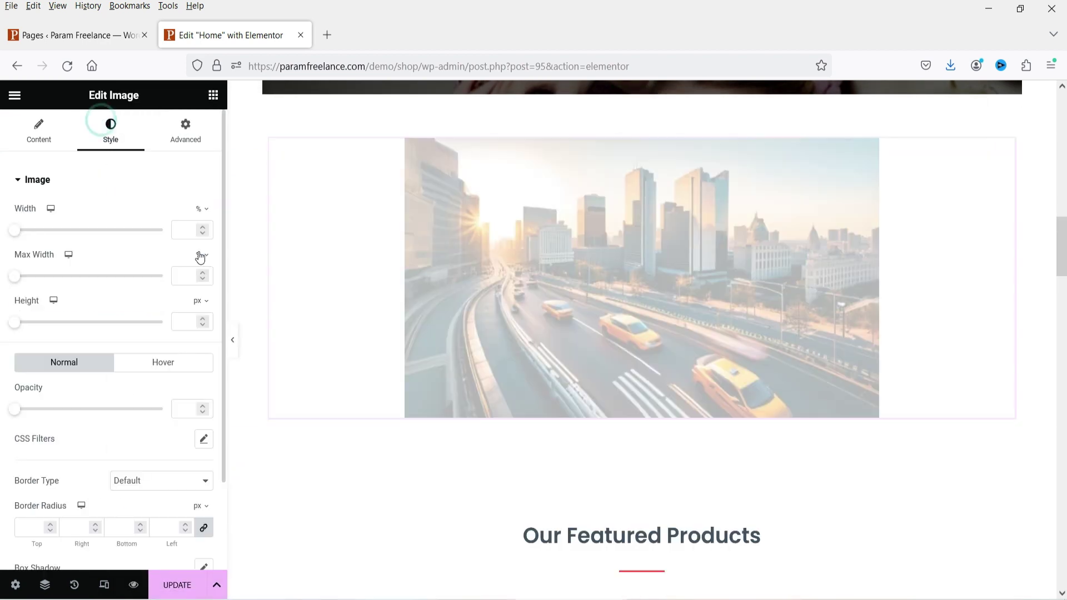
click(184, 230)
text(100)
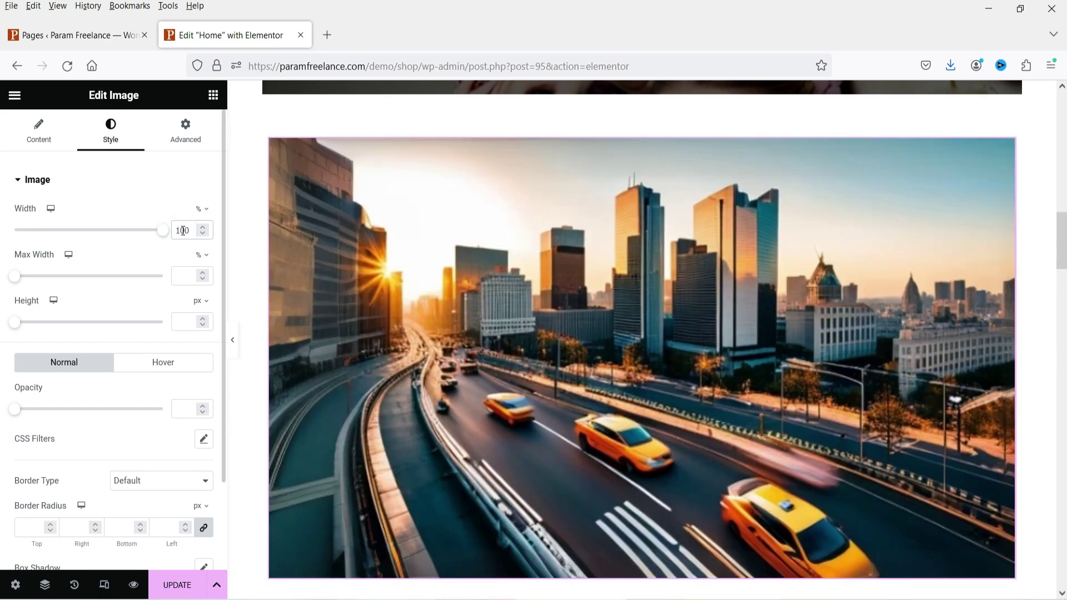
Preview the full-width taxi image with the editing panel hidden, then restore the panel
click(233, 340)
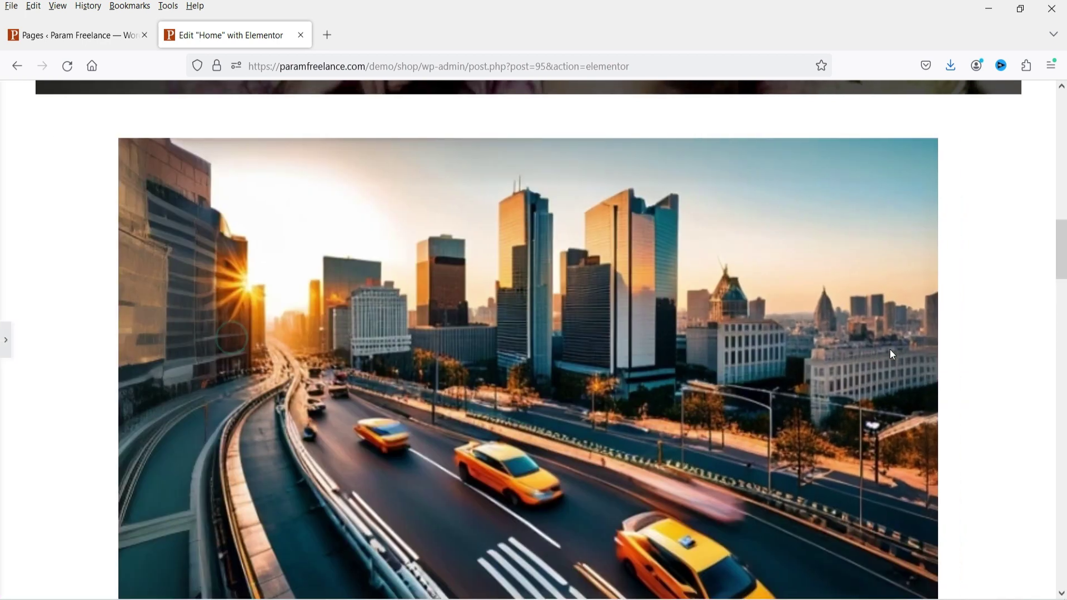
scroll(889, 349, down, 4)
scroll(912, 324, up, 5)
click(5, 340)
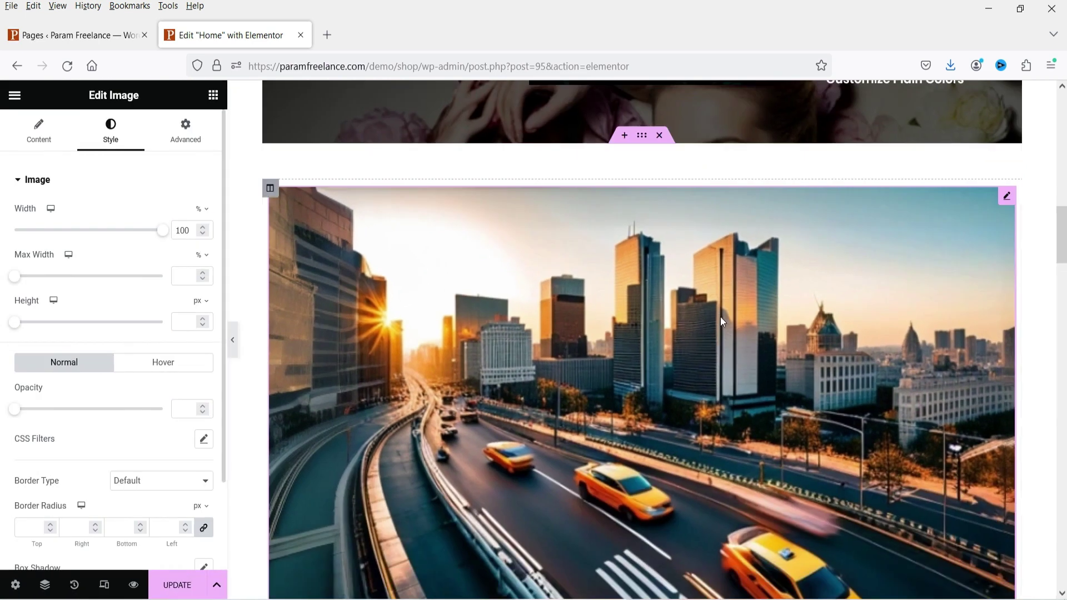
scroll(764, 305, down, 5)
scroll(798, 312, down, 10)
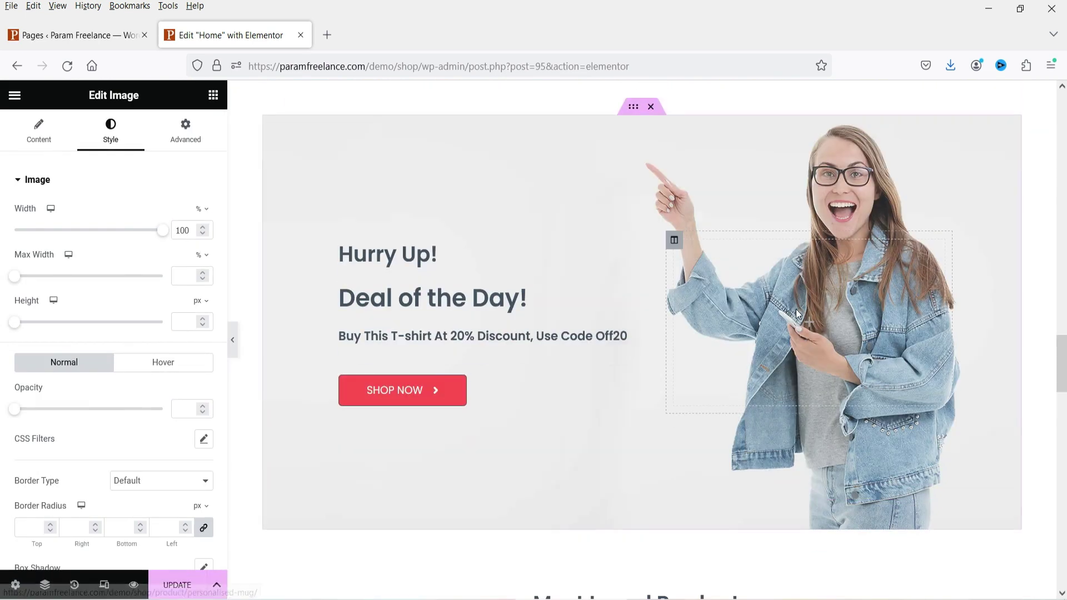
scroll(722, 322, down, 5)
scroll(788, 333, up, 7)
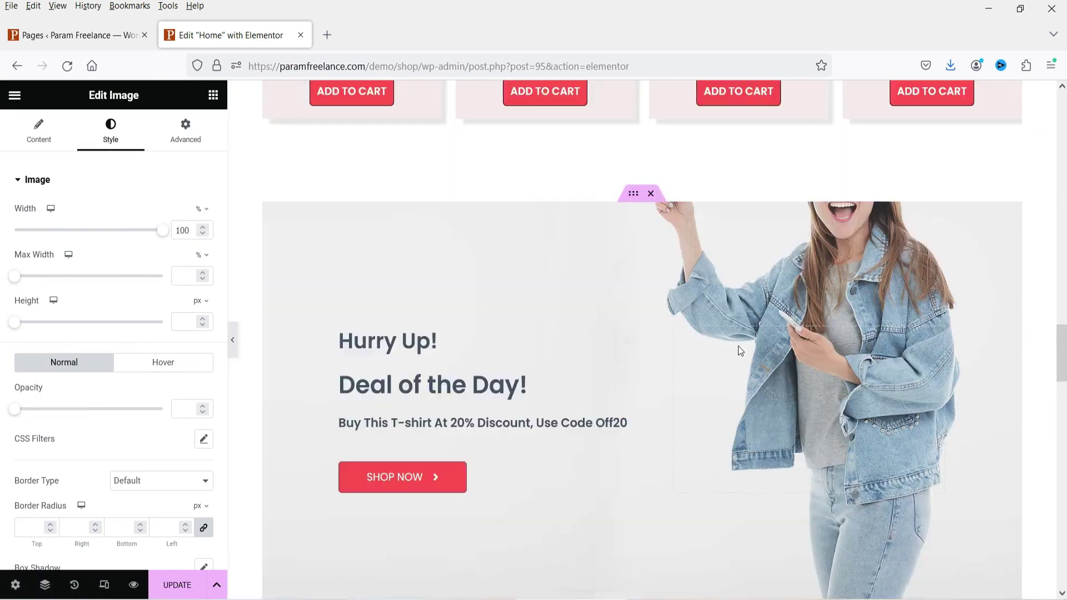
scroll(837, 349, down, 3)
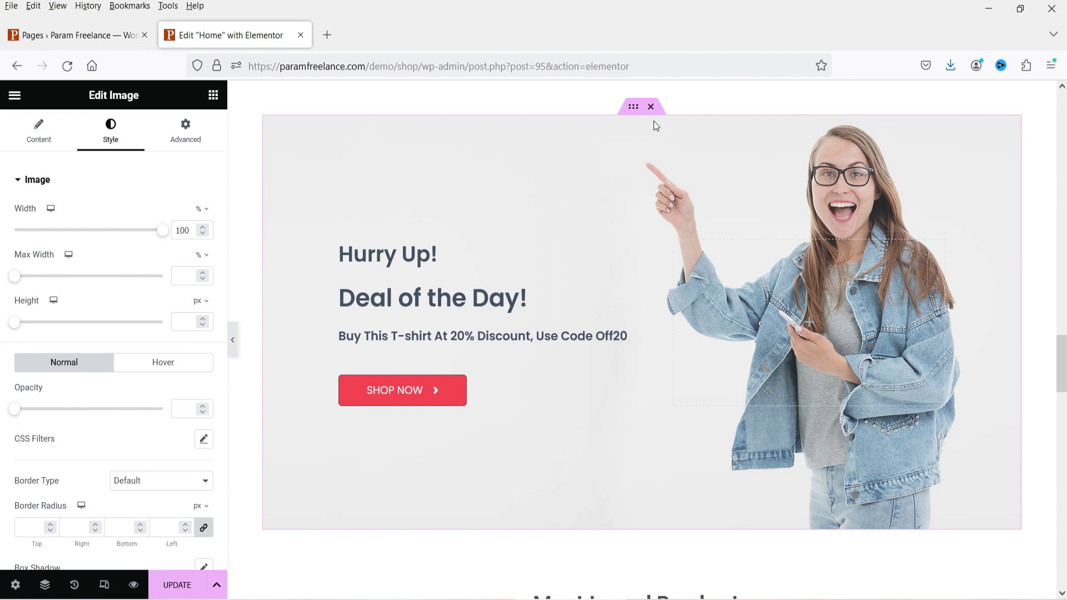
Open AI Variations for the Deal of the Day section's background photo
click(632, 106)
click(105, 139)
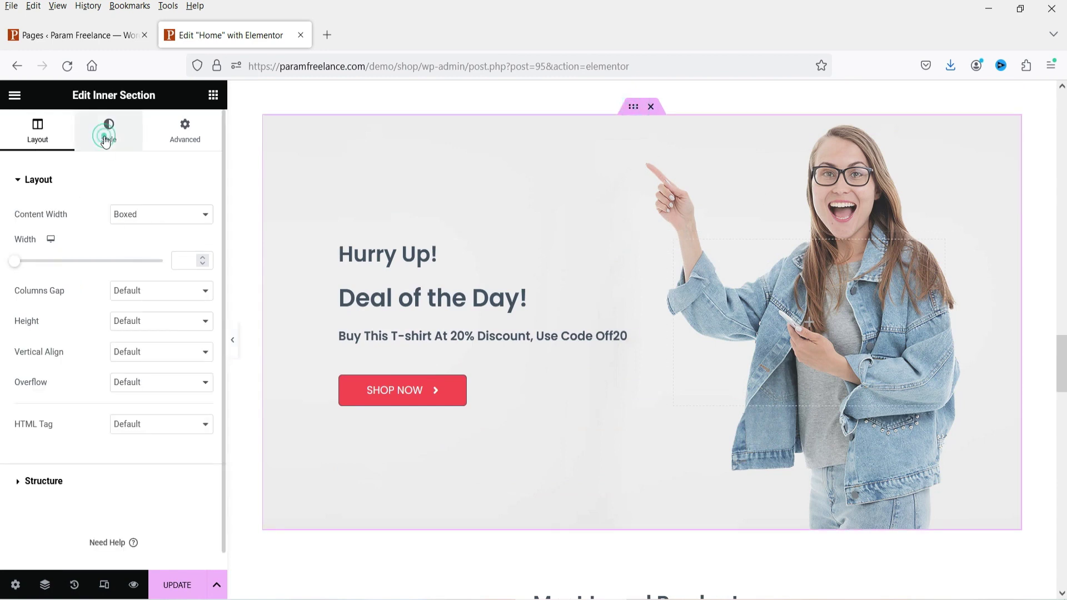
mouse_move(162, 354)
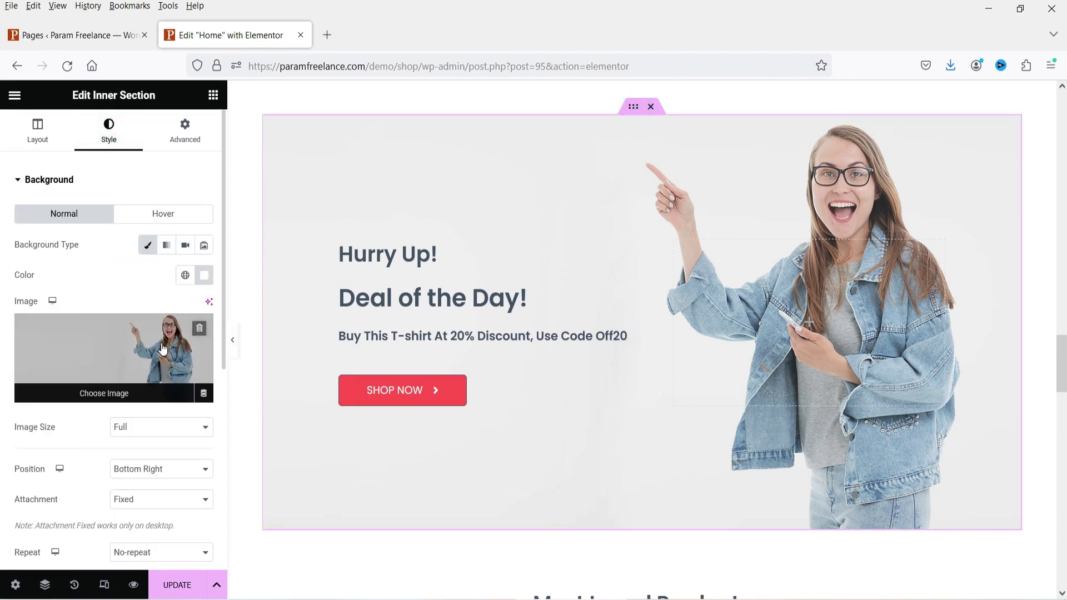
click(209, 301)
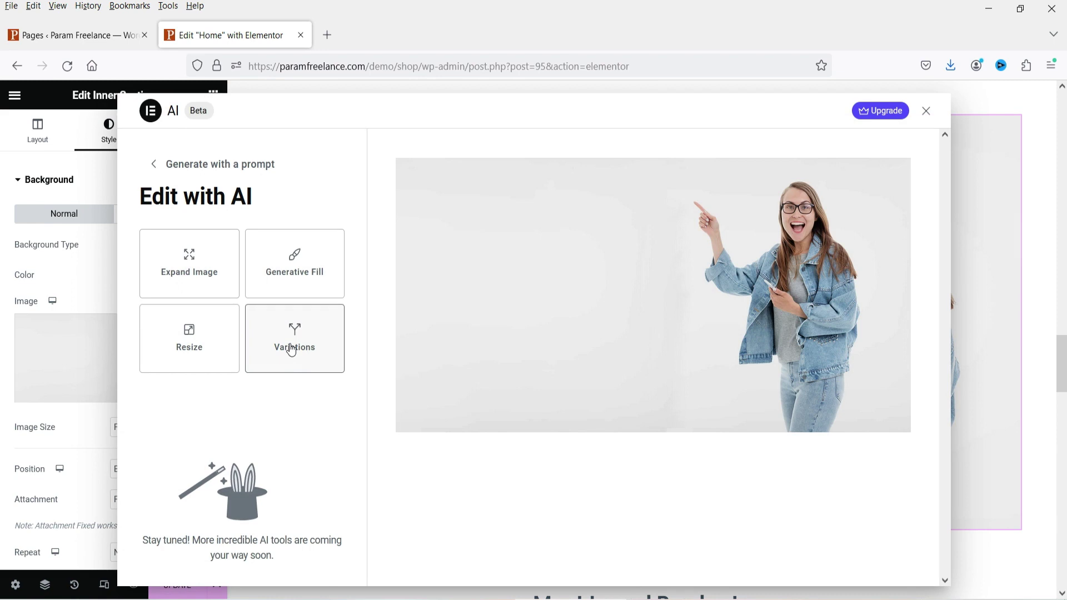
click(296, 332)
Generate Digital Art, Cartoon-style variations from a pasted prompt, then close without using them
click(229, 447)
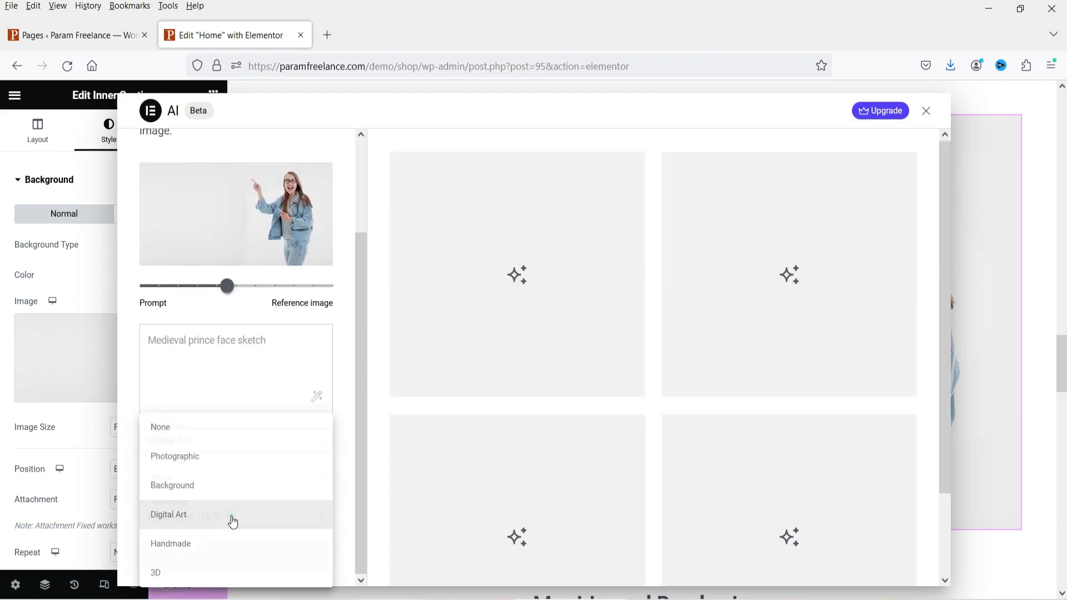
click(233, 521)
click(184, 480)
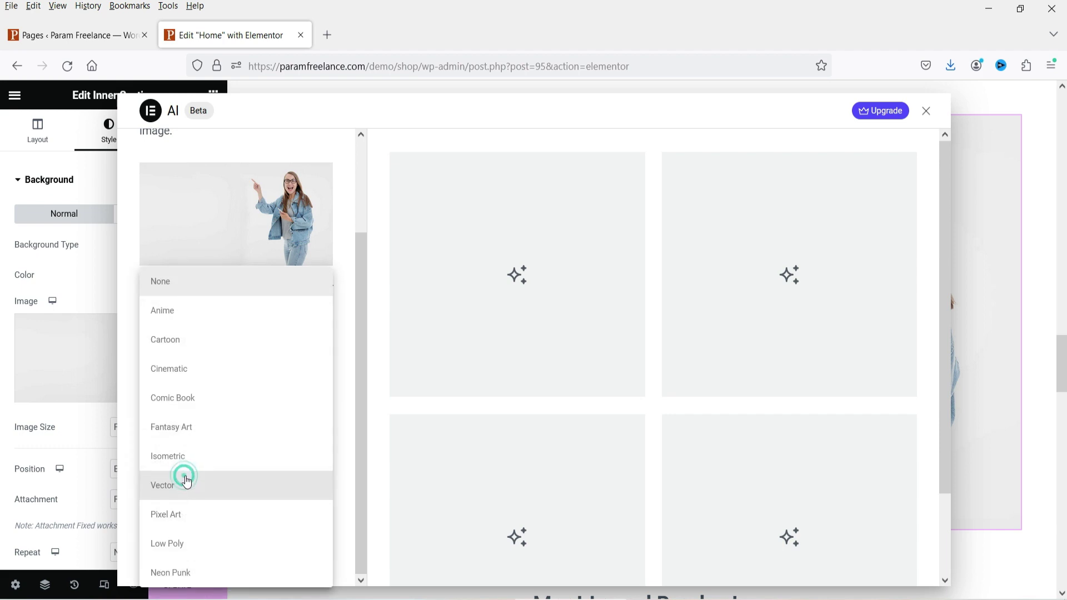
click(221, 340)
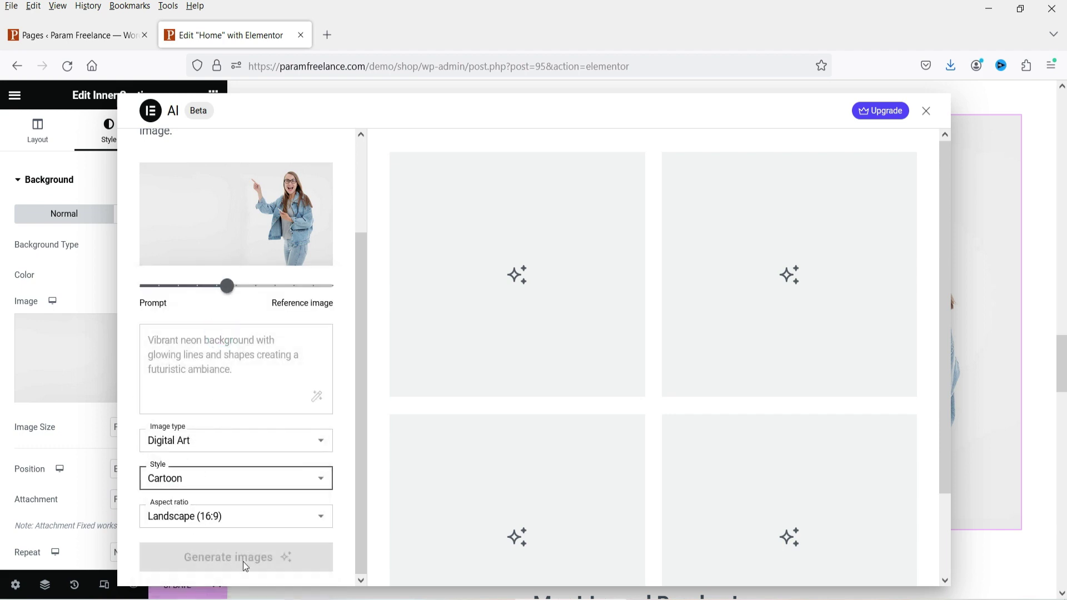
click(223, 383)
text(cartoon the female in the image)
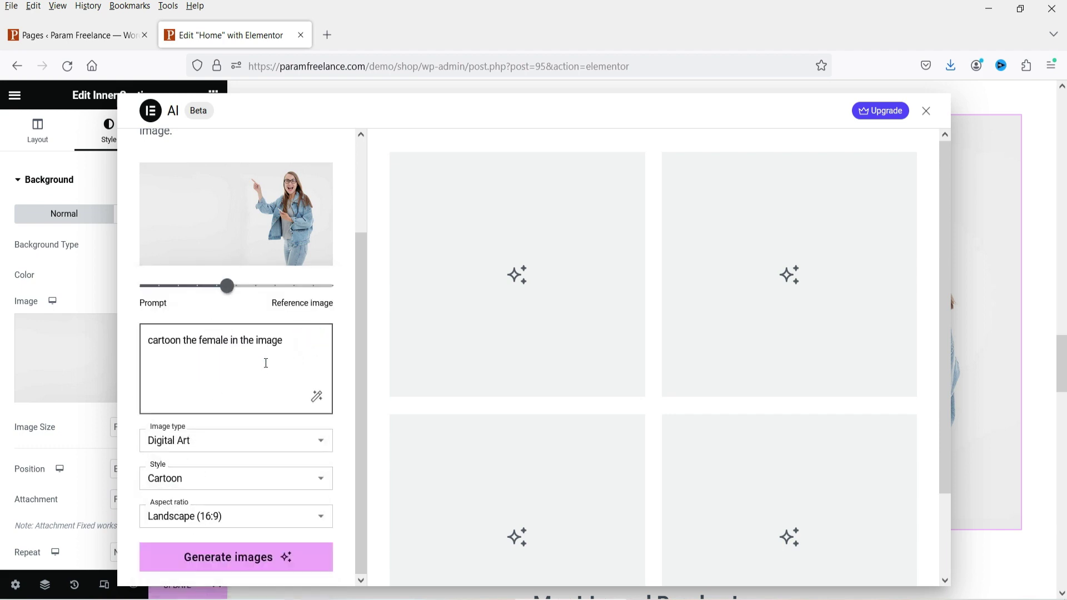
click(245, 560)
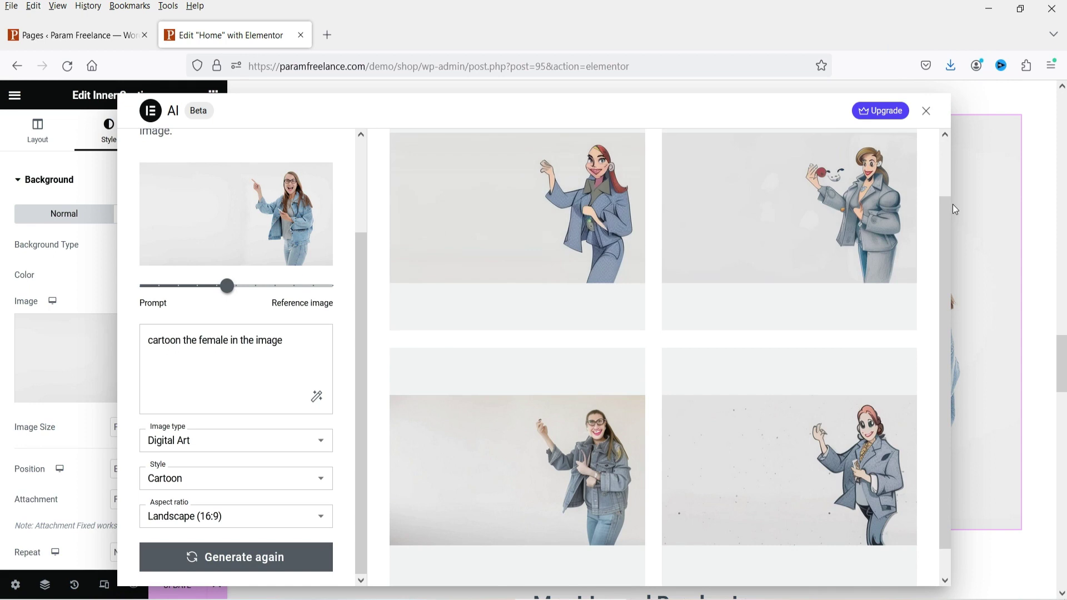
click(926, 114)
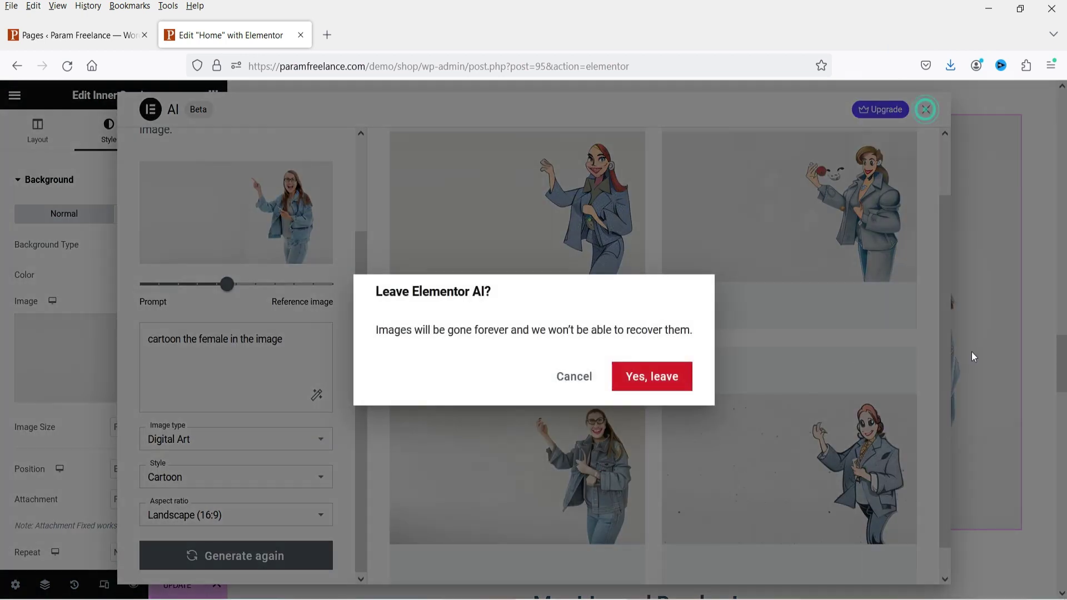
Discard the cartoon variations and undo the last change
click(639, 378)
scroll(971, 362, down, 10)
key(ctrl+z)
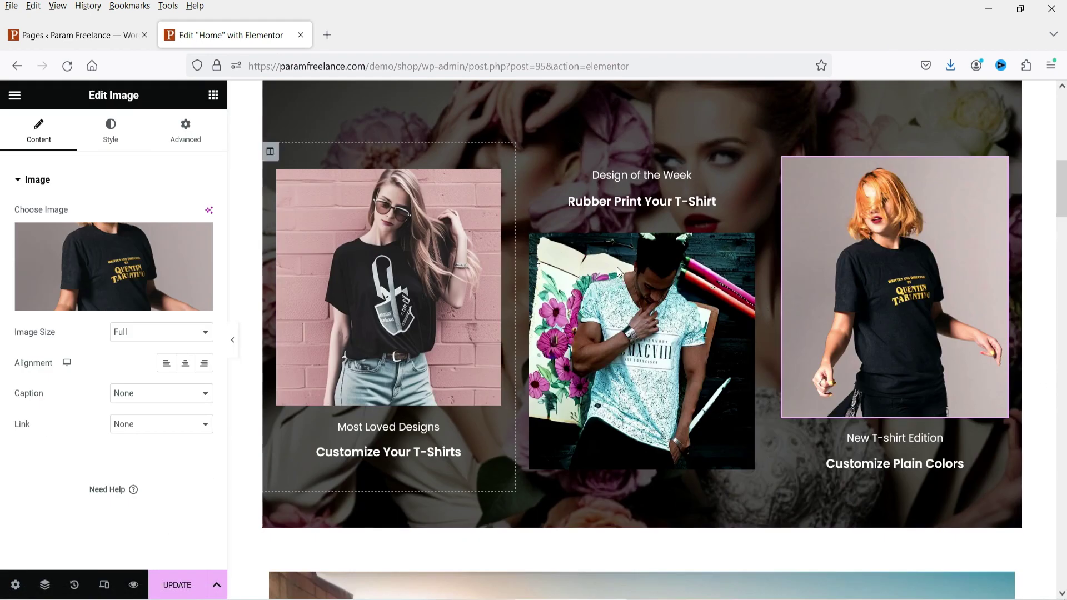
scroll(728, 318, up, 5)
Bring up Edit with AI for the New T-shirt Edition image
scroll(938, 324, down, 4)
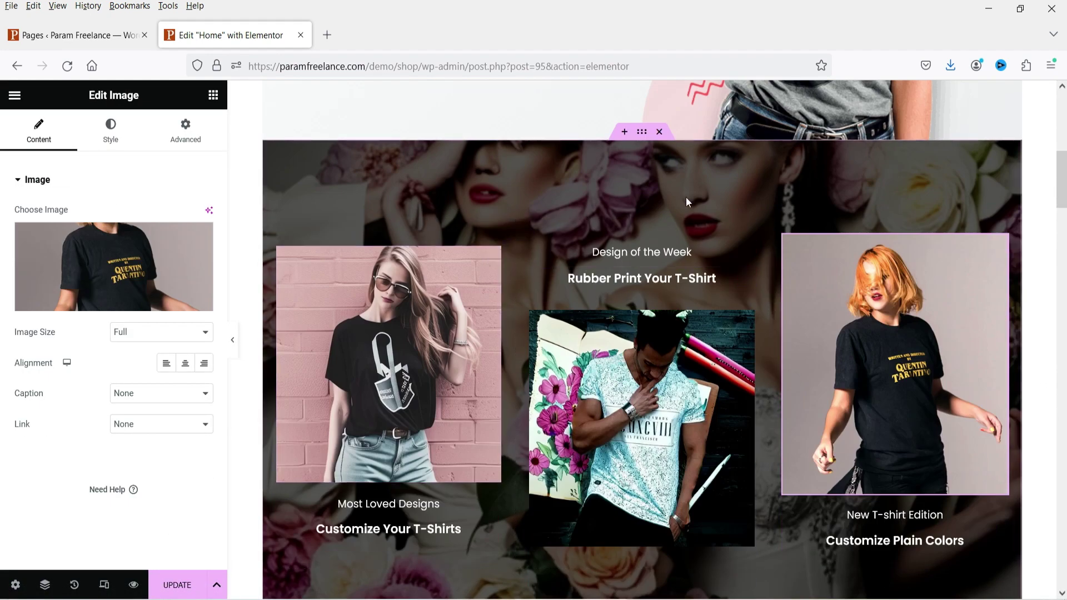
scroll(644, 200, down, 5)
scroll(635, 211, down, 5)
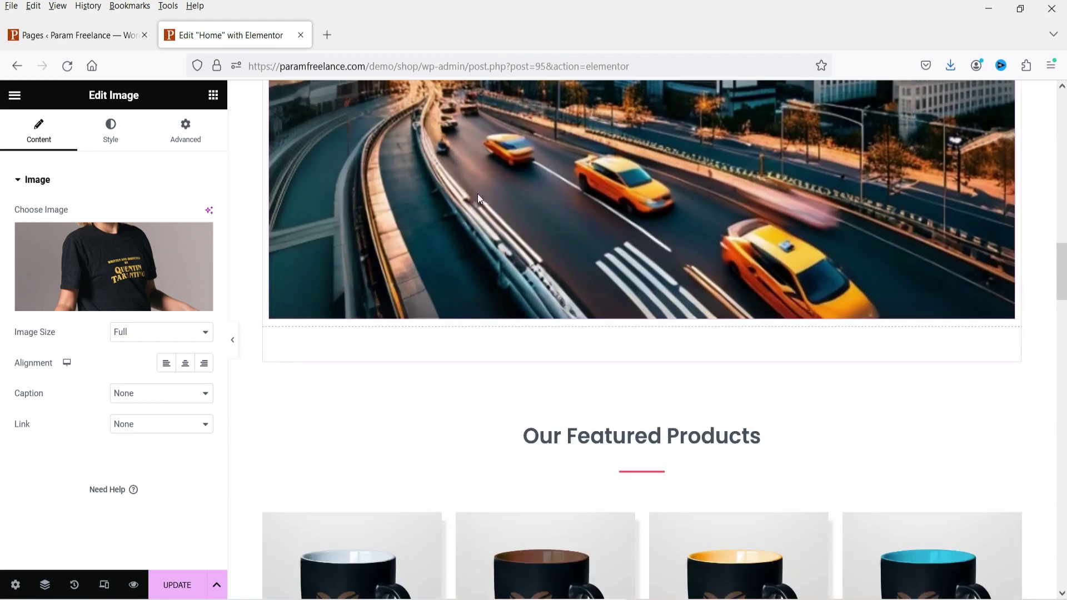
scroll(744, 255, down, 3)
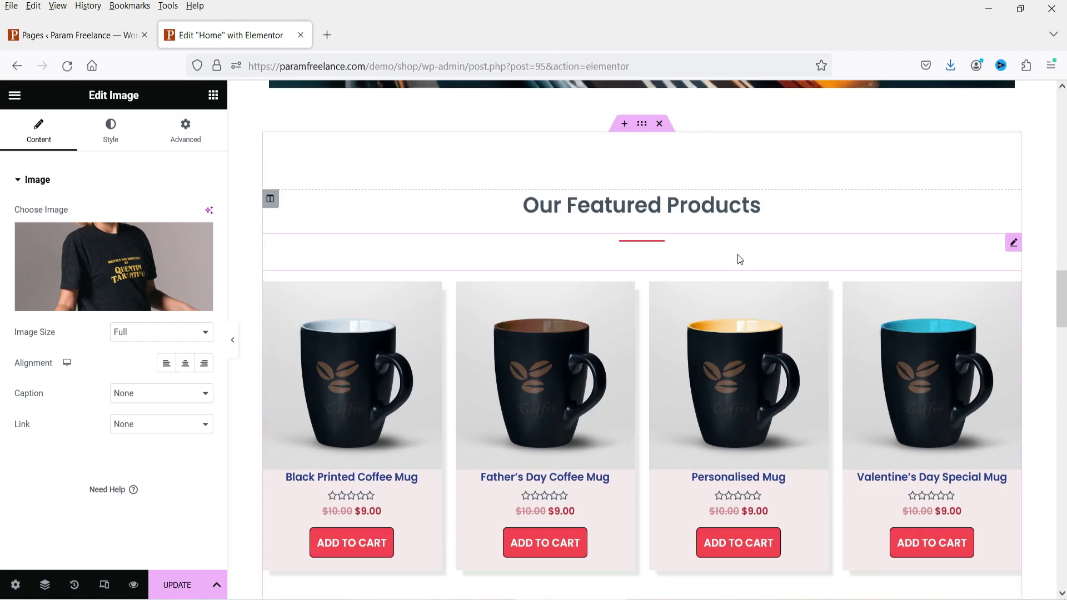
scroll(735, 260, up, 6)
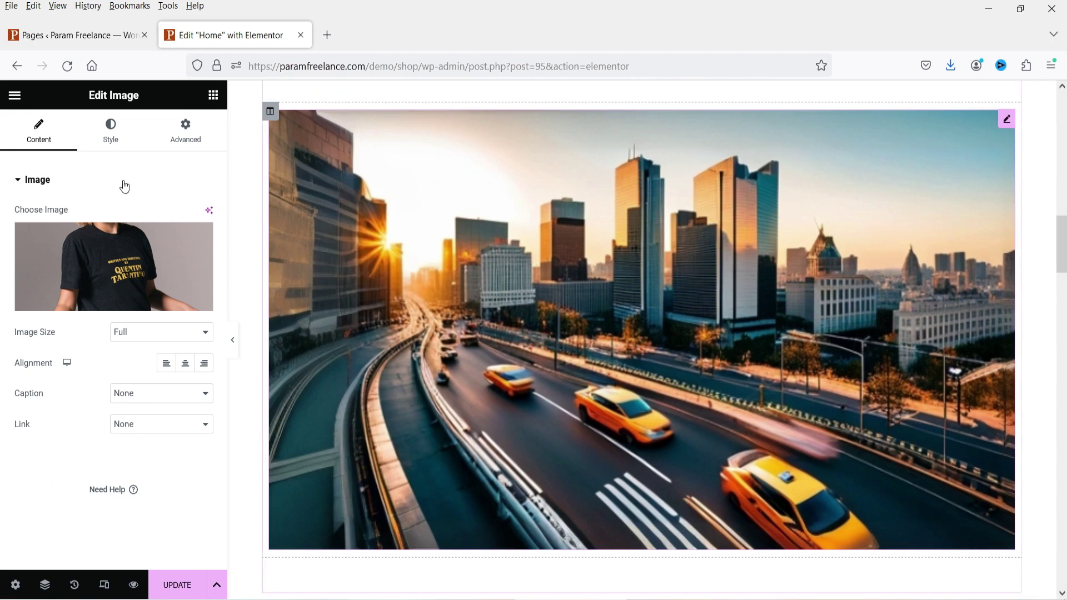
click(209, 210)
mouse_move(885, 118)
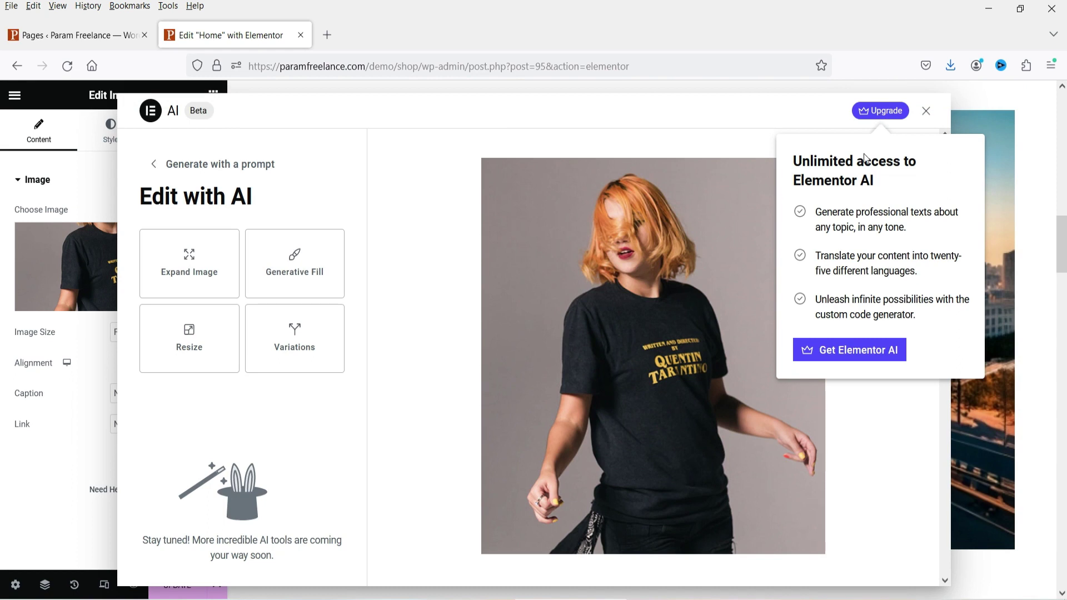
Review the Elementor AI pricing plans in a new tab, then return to the Home editor
click(866, 357)
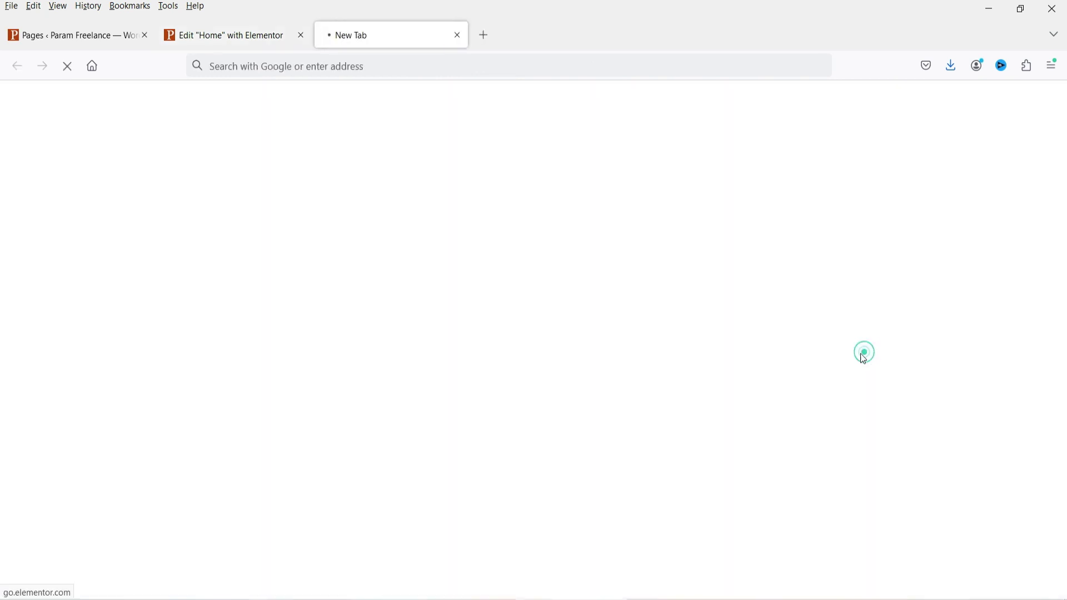
click(241, 35)
click(409, 42)
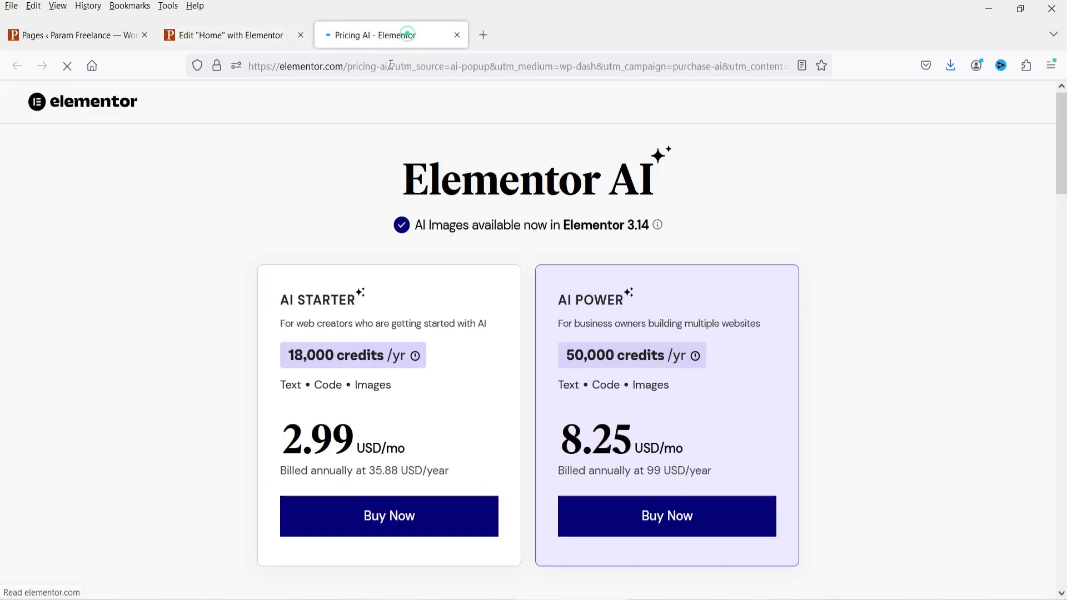
scroll(180, 285, down, 2)
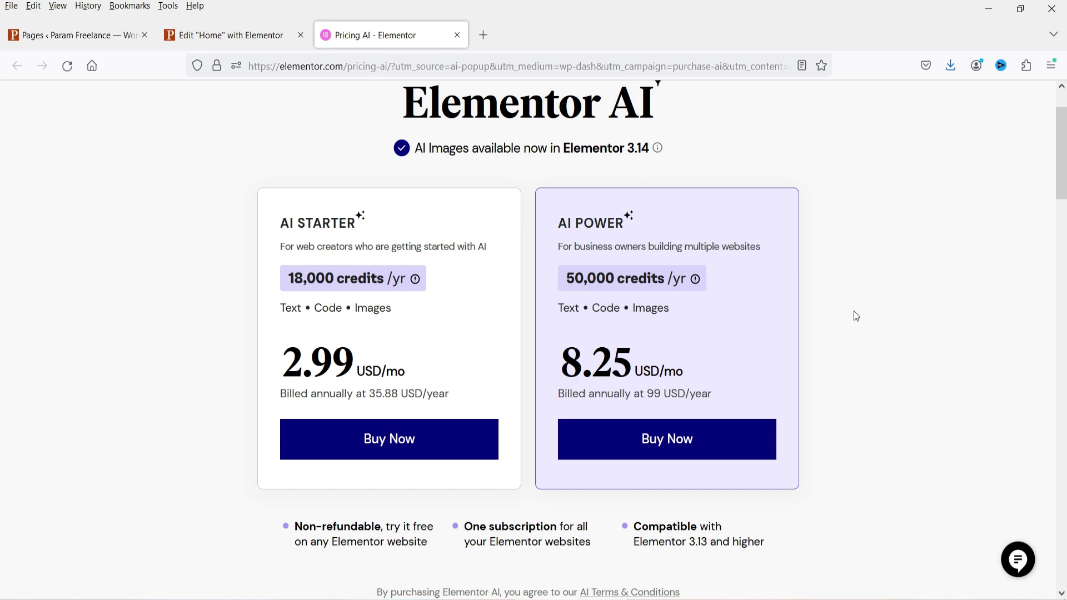
click(981, 258)
key(ctrl+shift+Tab)
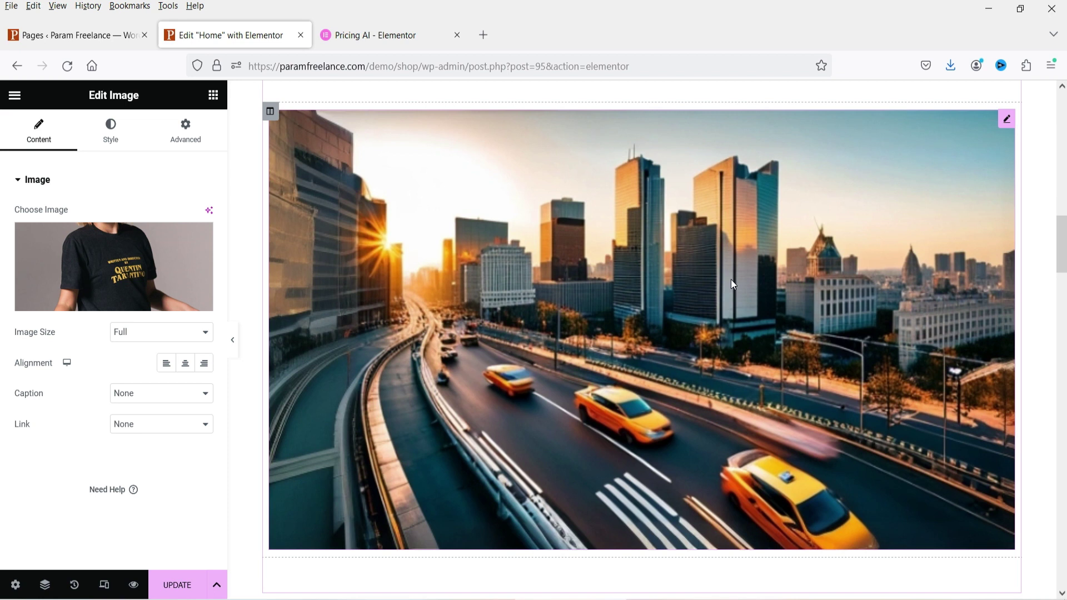